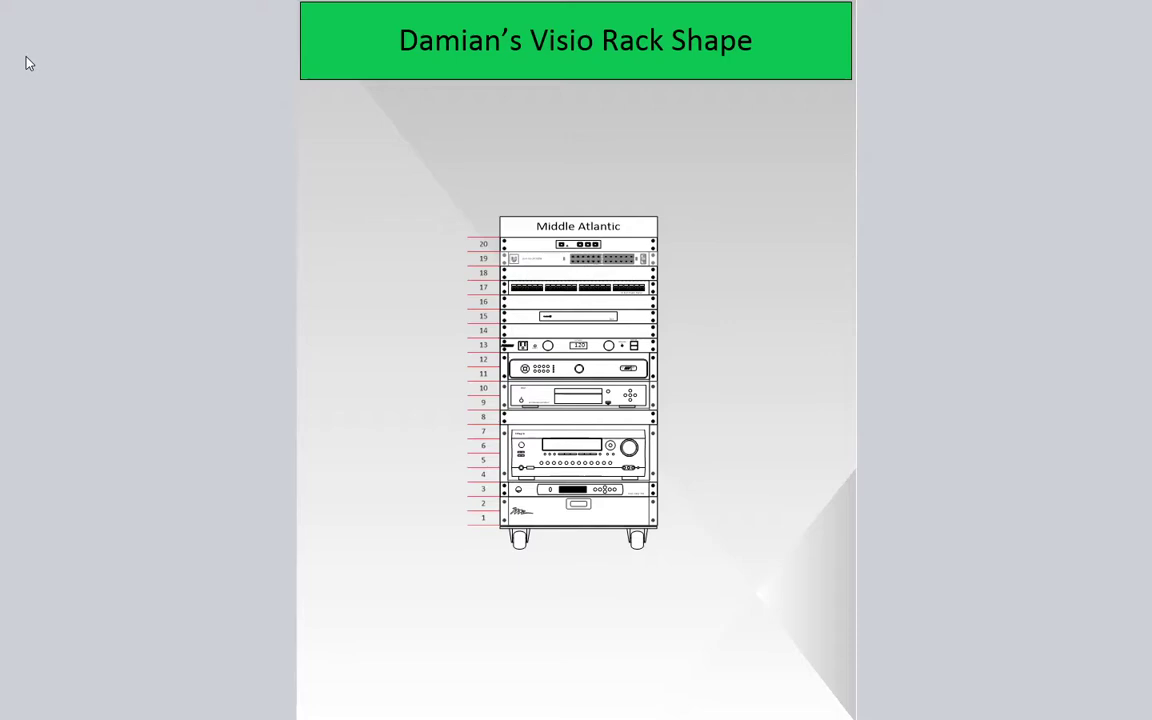
Leave full-screen view to show the Rack Example.vsd cover page in the normal editing window.
{"action": "key", "text": "Escape"}
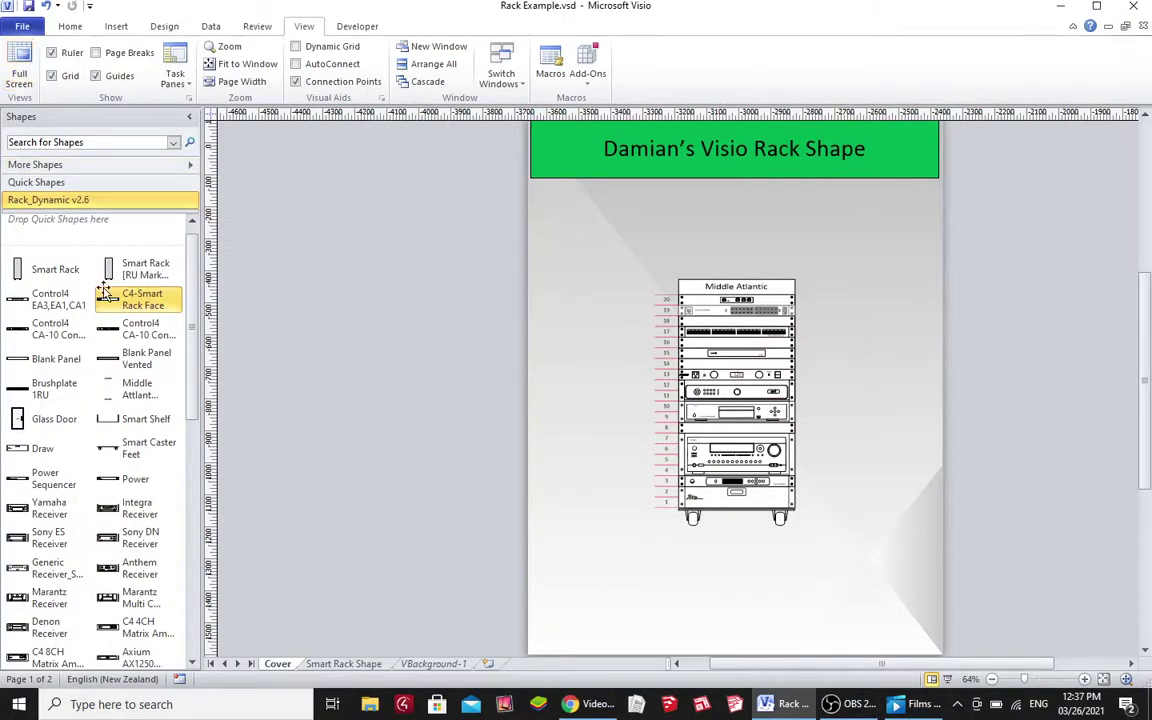
Switch to the Smart Rack Shape page and zoom in around the 24-unit Middle Atlantic rack.
{"action": "left_click", "coordinate": [360, 665]}
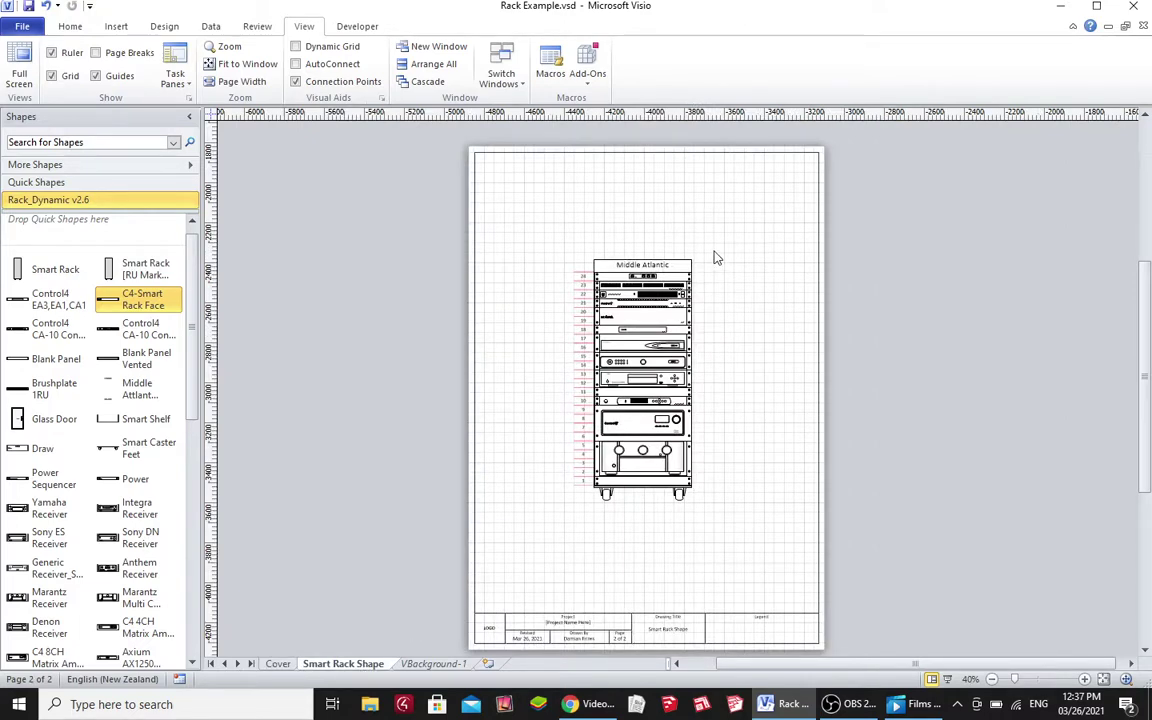
{"action": "left_click_drag", "start_coordinate": [714, 250], "coordinate": [563, 531]}
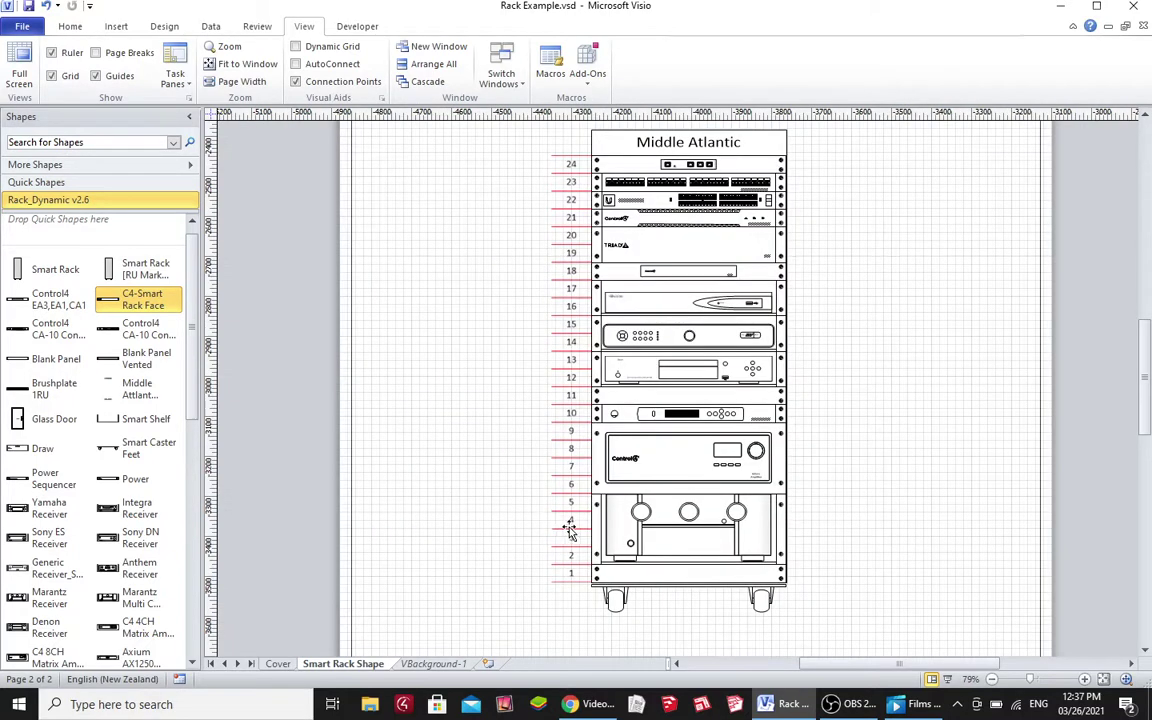
Move all the equipment out of the Middle Atlantic rack to its left.
{"action": "left_click_drag", "start_coordinate": [823, 149], "coordinate": [569, 590]}
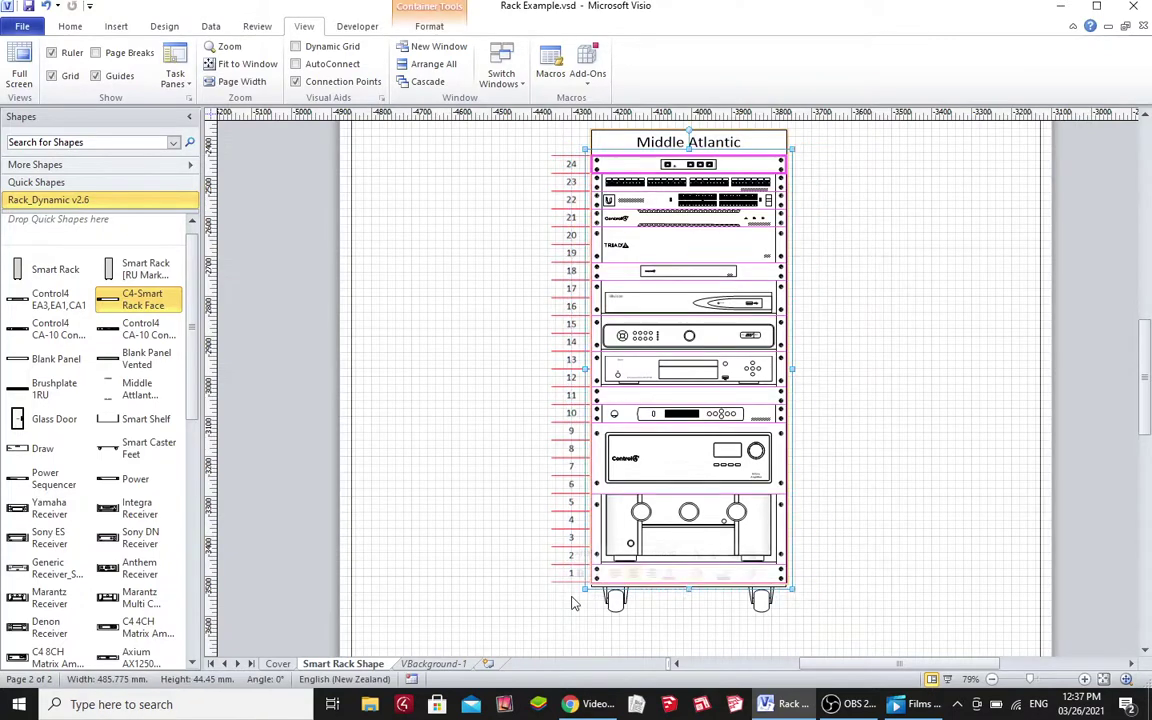
{"action": "left_click_drag", "start_coordinate": [640, 272], "coordinate": [437, 298]}
{"action": "left_click", "coordinate": [862, 275]}
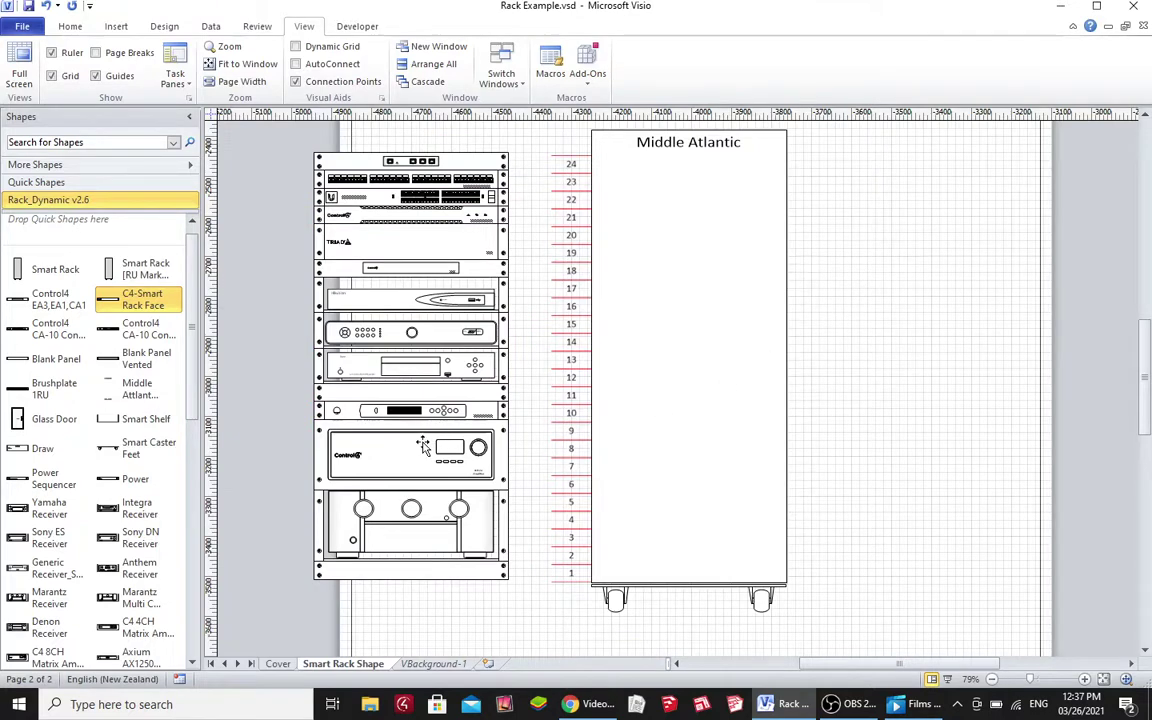
Place the Control4 device, amplifier, blank panel and small 1RU device back into the rack.
{"action": "left_click_drag", "start_coordinate": [423, 446], "coordinate": [701, 218]}
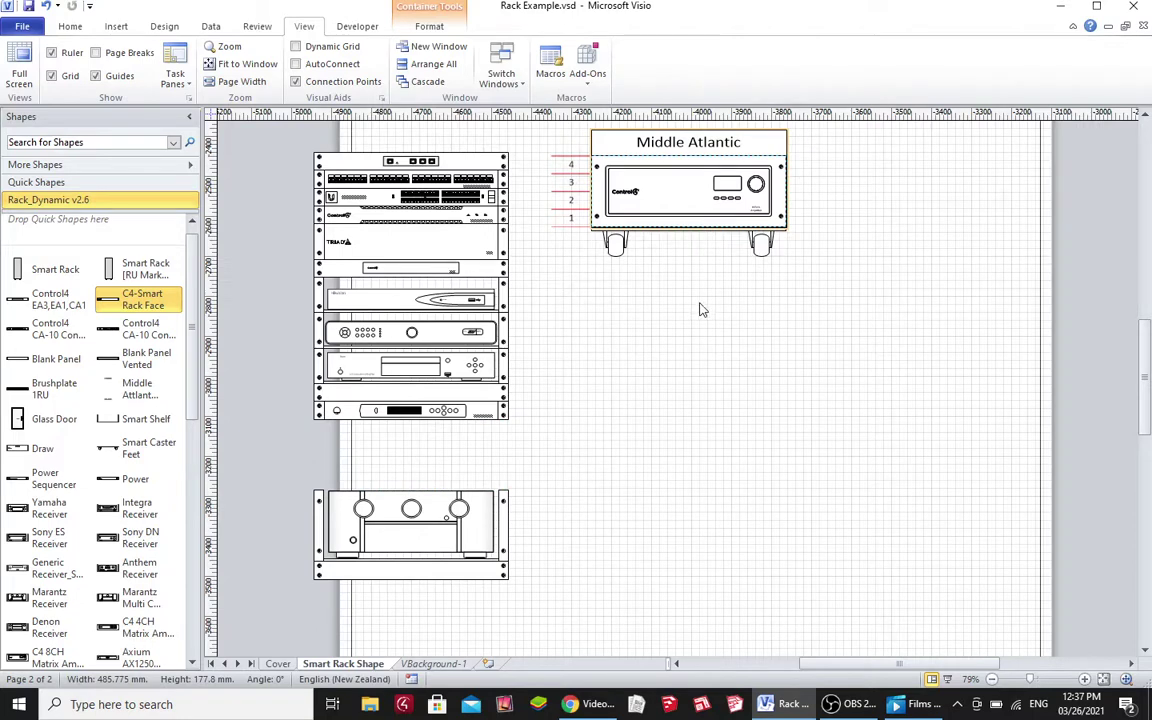
{"action": "left_click_drag", "start_coordinate": [454, 500], "coordinate": [701, 226]}
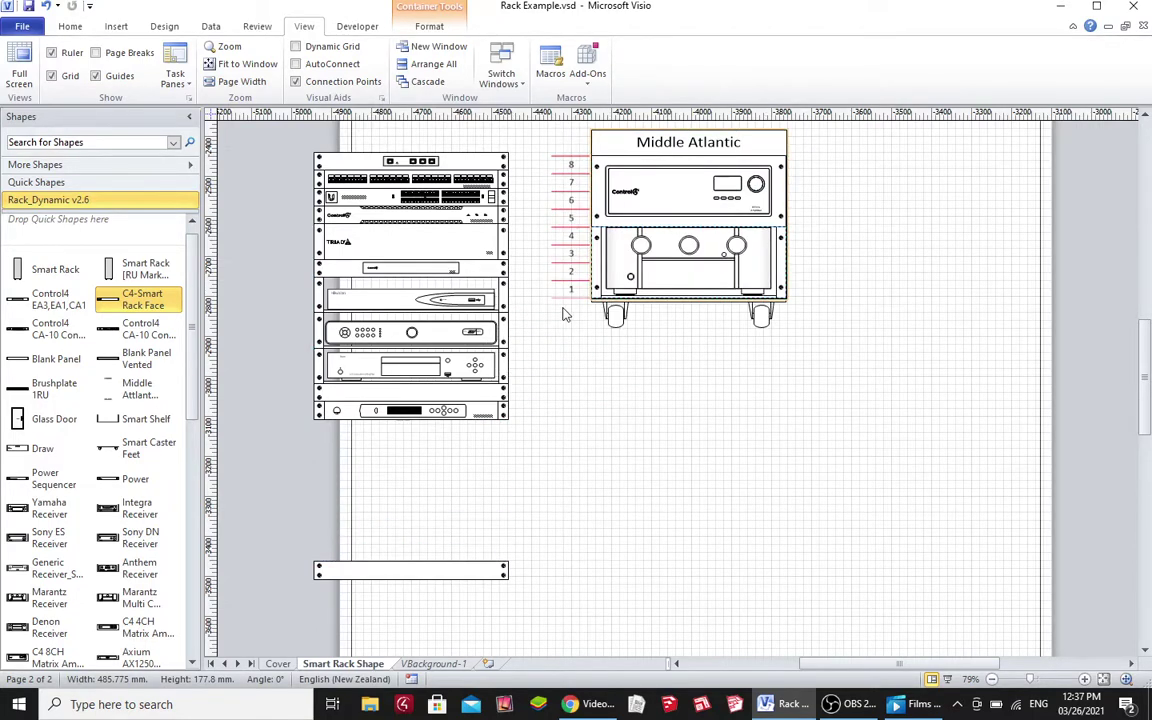
{"action": "left_click_drag", "start_coordinate": [466, 569], "coordinate": [734, 290]}
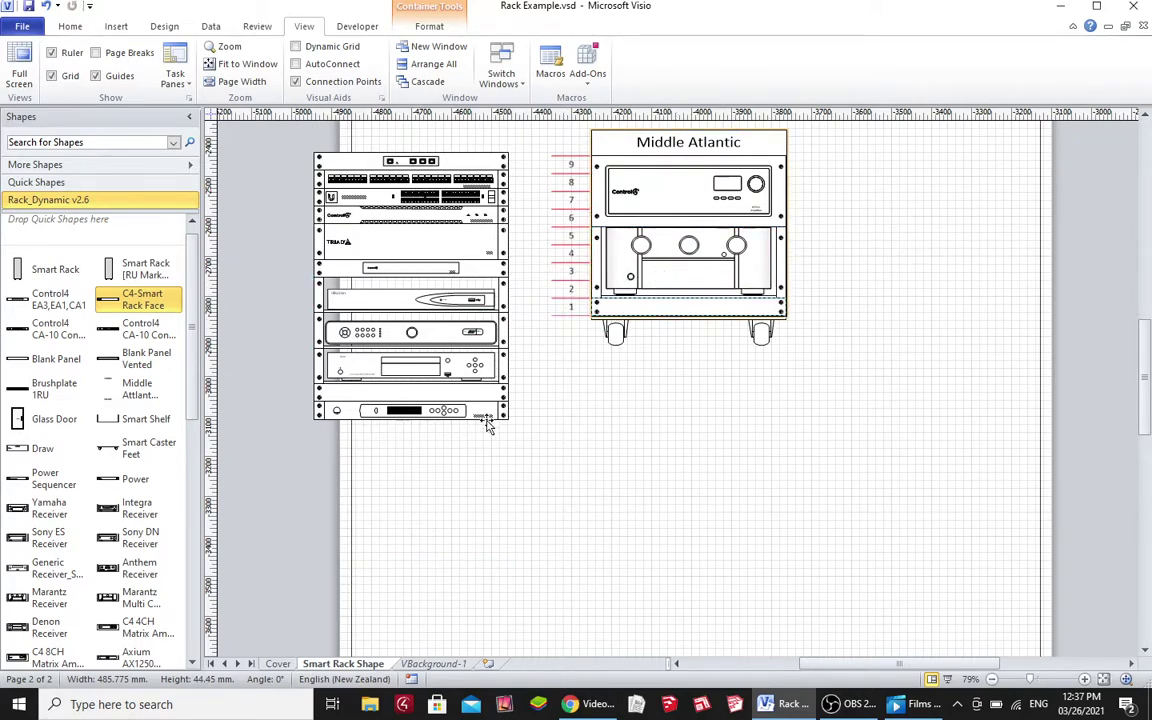
{"action": "left_click_drag", "start_coordinate": [440, 410], "coordinate": [727, 278]}
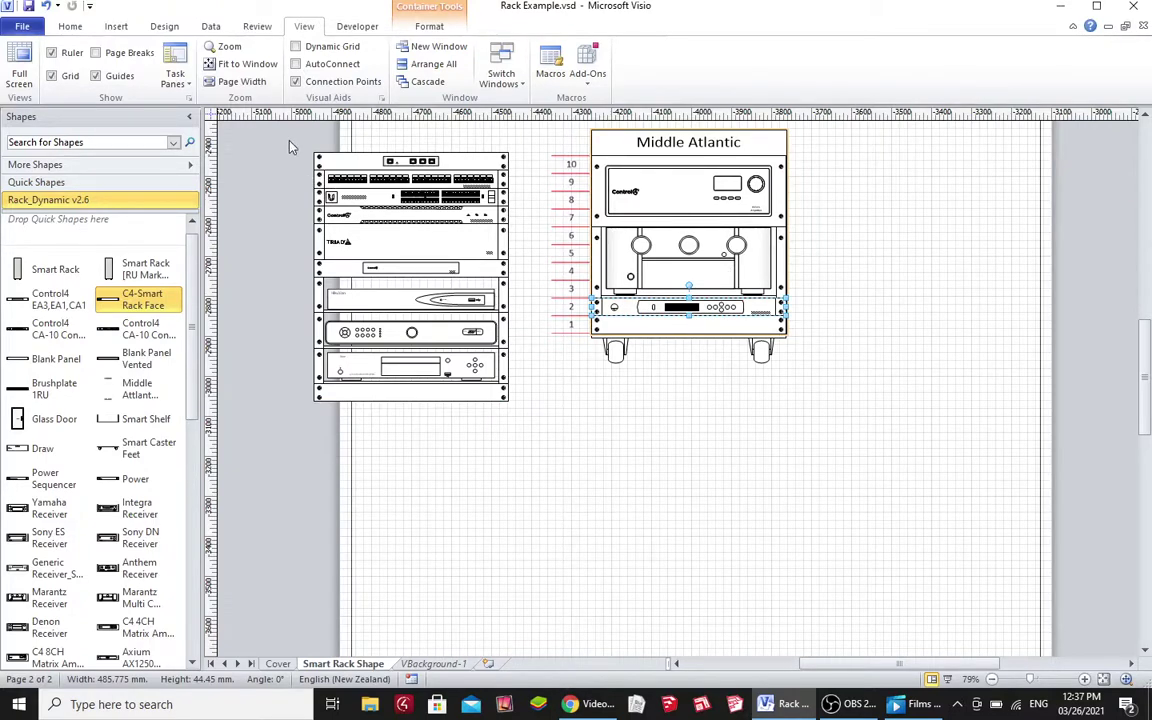
Move the remaining stacked equipment back into the Middle Atlantic rack, growing it to 24 units.
{"action": "left_click_drag", "start_coordinate": [289, 141], "coordinate": [544, 398]}
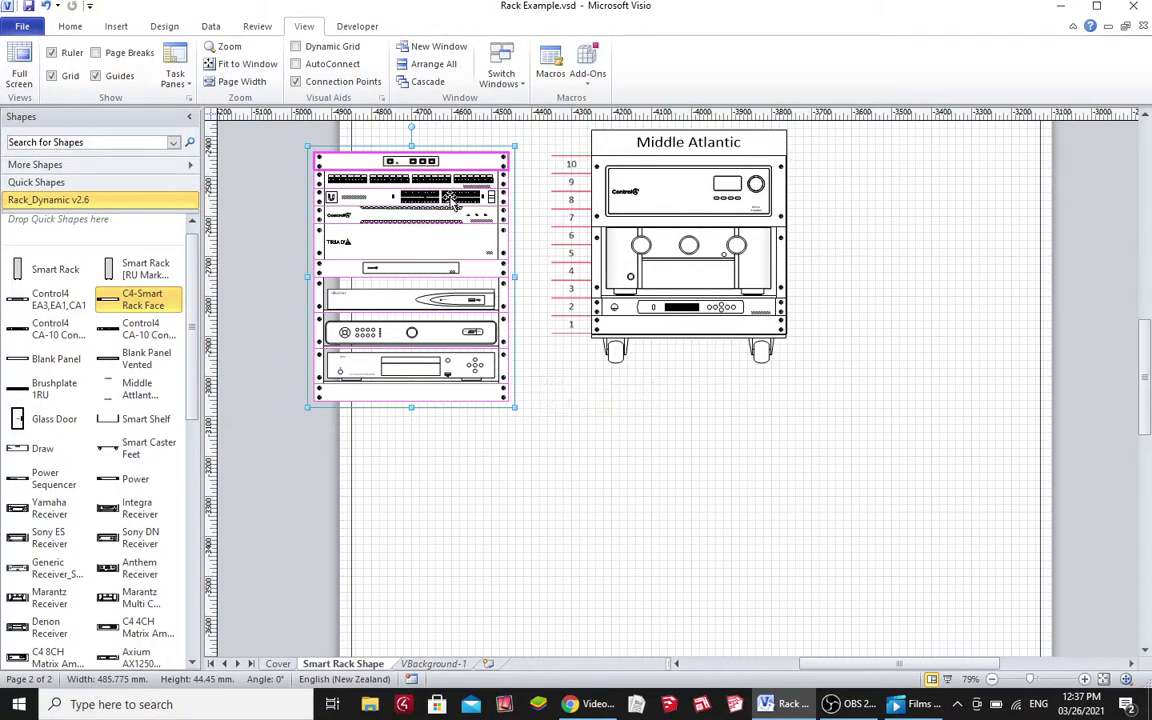
{"action": "left_click_drag", "start_coordinate": [455, 197], "coordinate": [712, 160]}
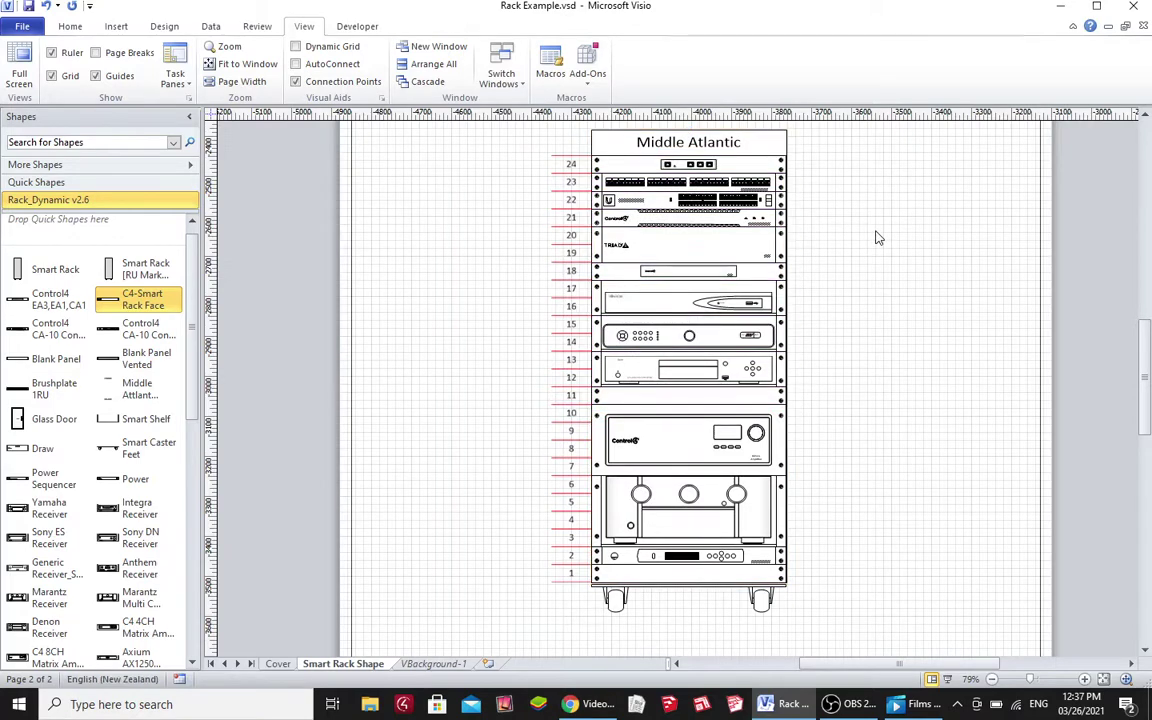
{"action": "left_click_drag", "start_coordinate": [641, 135], "coordinate": [707, 160]}
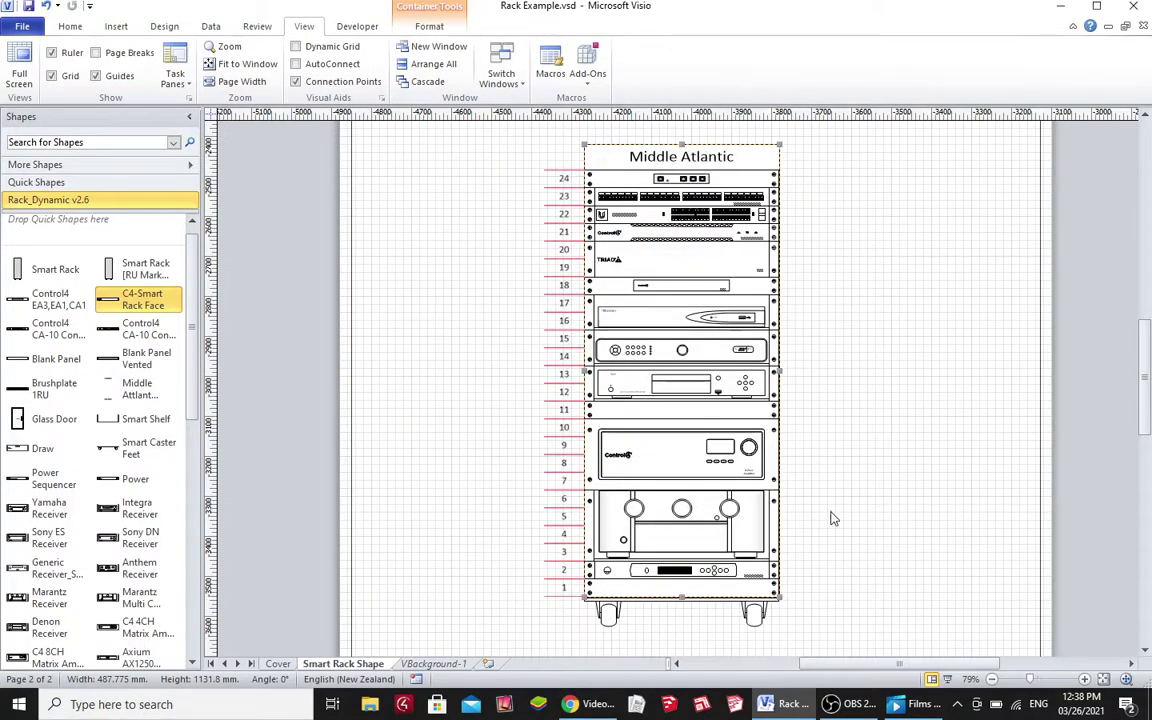
Move the amplifier from units 3–6 up to units 17–20 near the rack's top.
{"action": "left_click", "coordinate": [720, 520]}
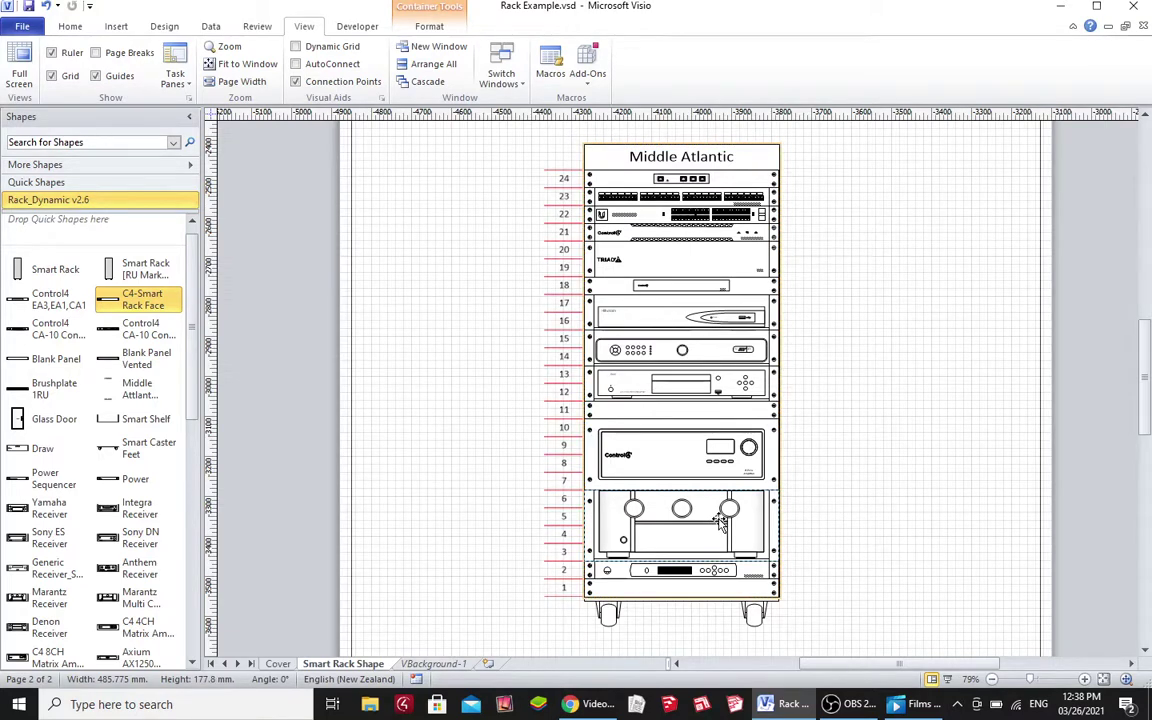
{"action": "left_click_drag", "start_coordinate": [720, 520], "coordinate": [721, 244]}
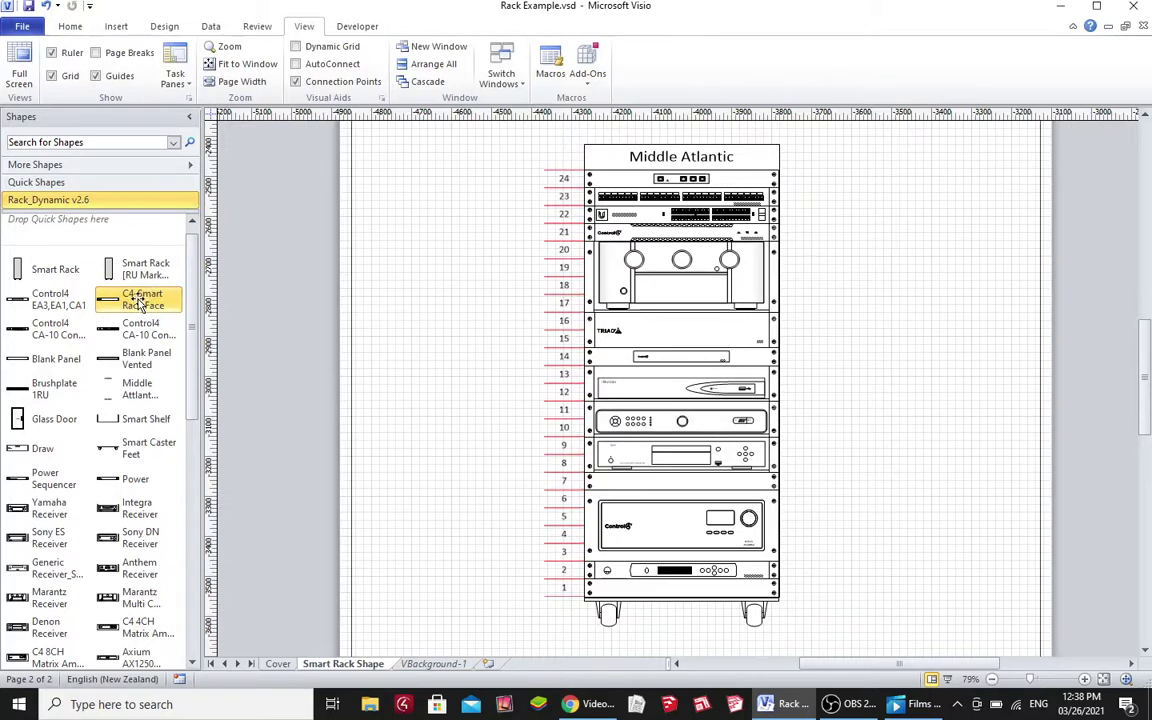
Add a 1-unit C4-Smart Rack Face (Control4 EA5) beside the rack and zoom in on it.
{"action": "left_click_drag", "start_coordinate": [140, 302], "coordinate": [446, 281]}
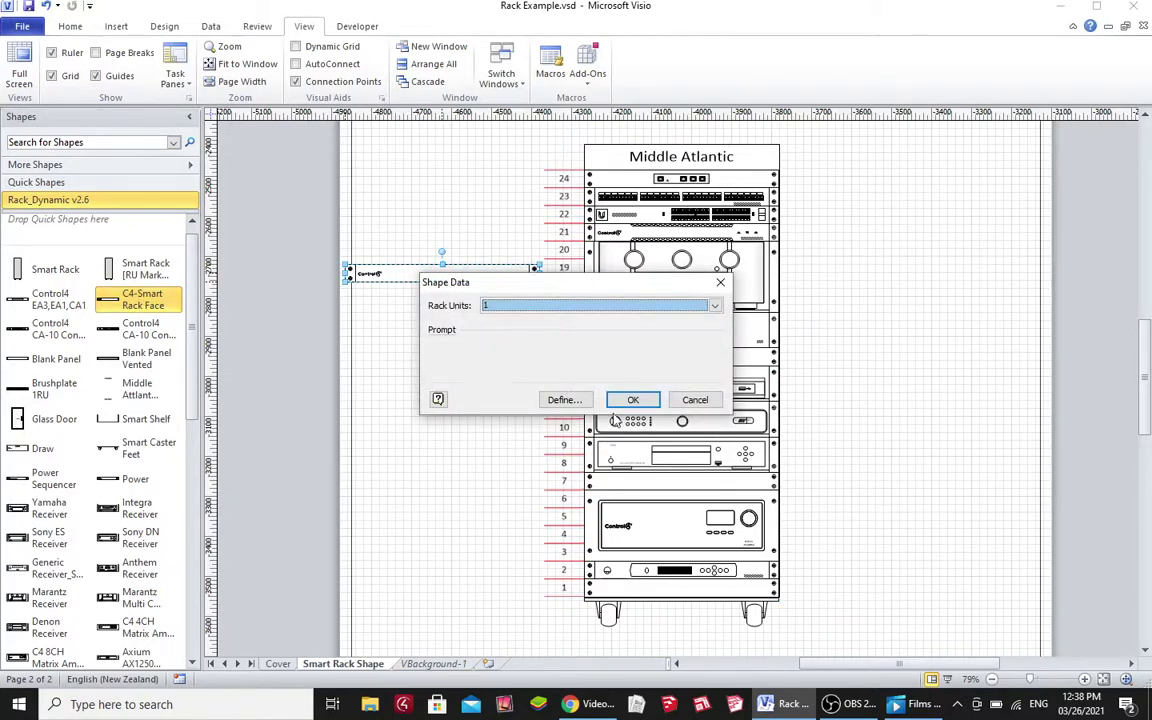
{"action": "left_click", "coordinate": [631, 400]}
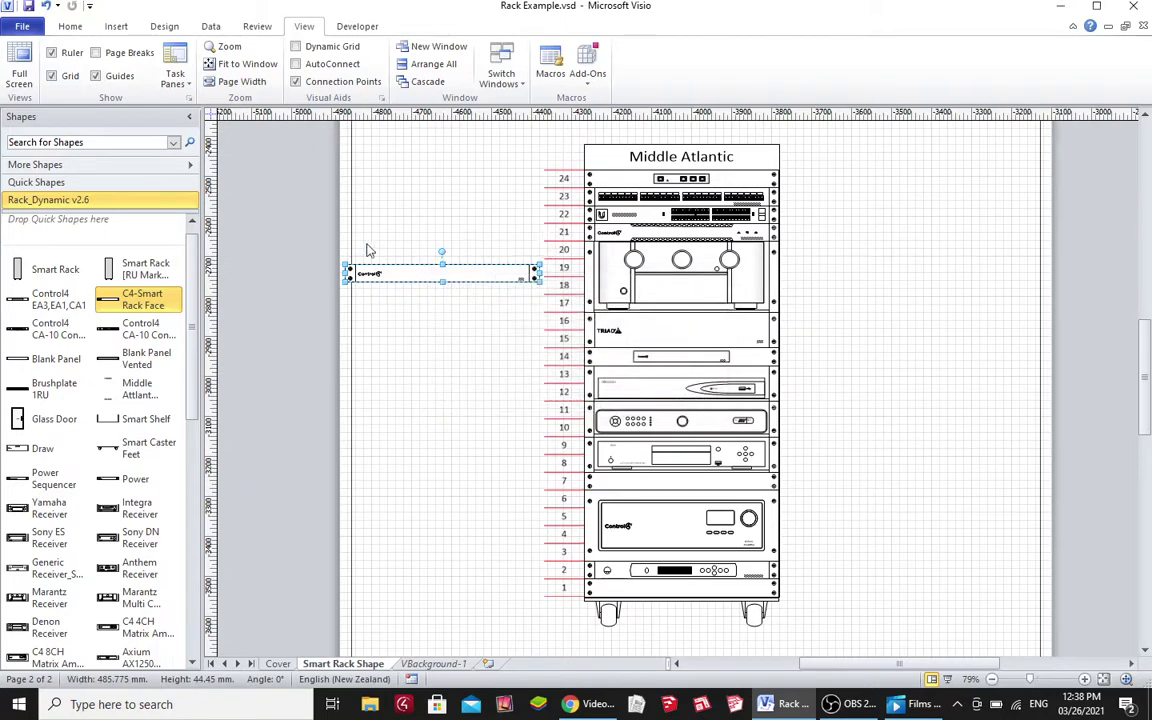
{"action": "left_click_drag", "start_coordinate": [297, 222], "coordinate": [548, 300]}
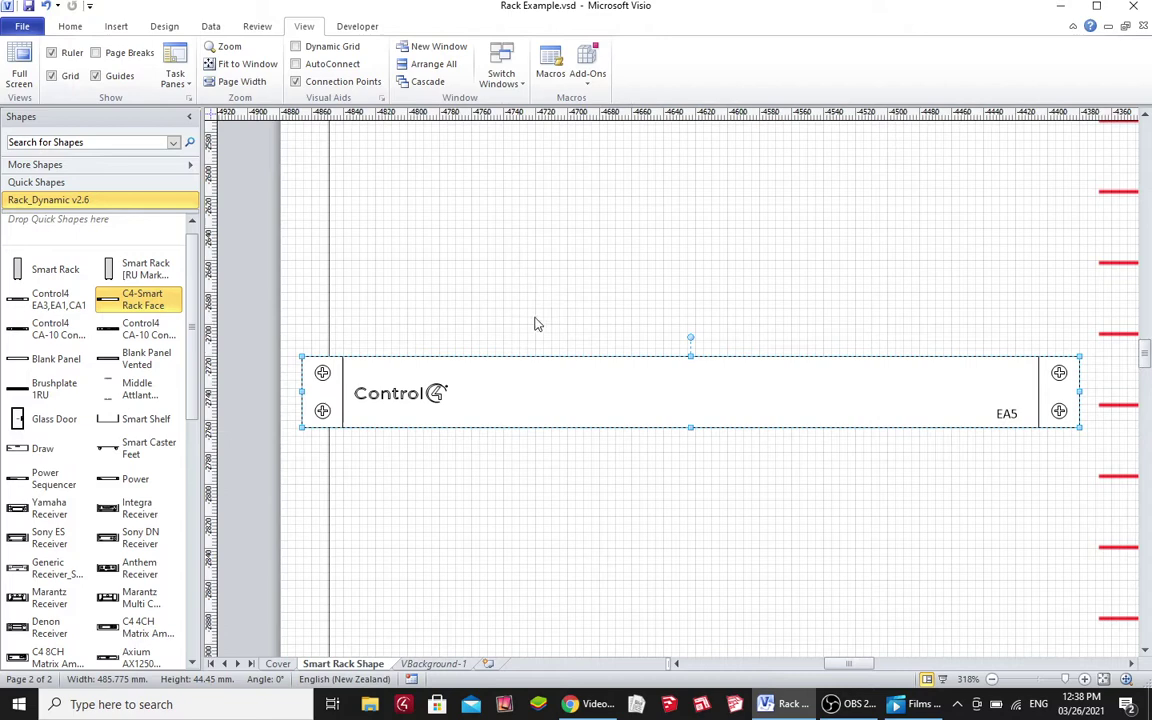
{"action": "left_click", "coordinate": [565, 498]}
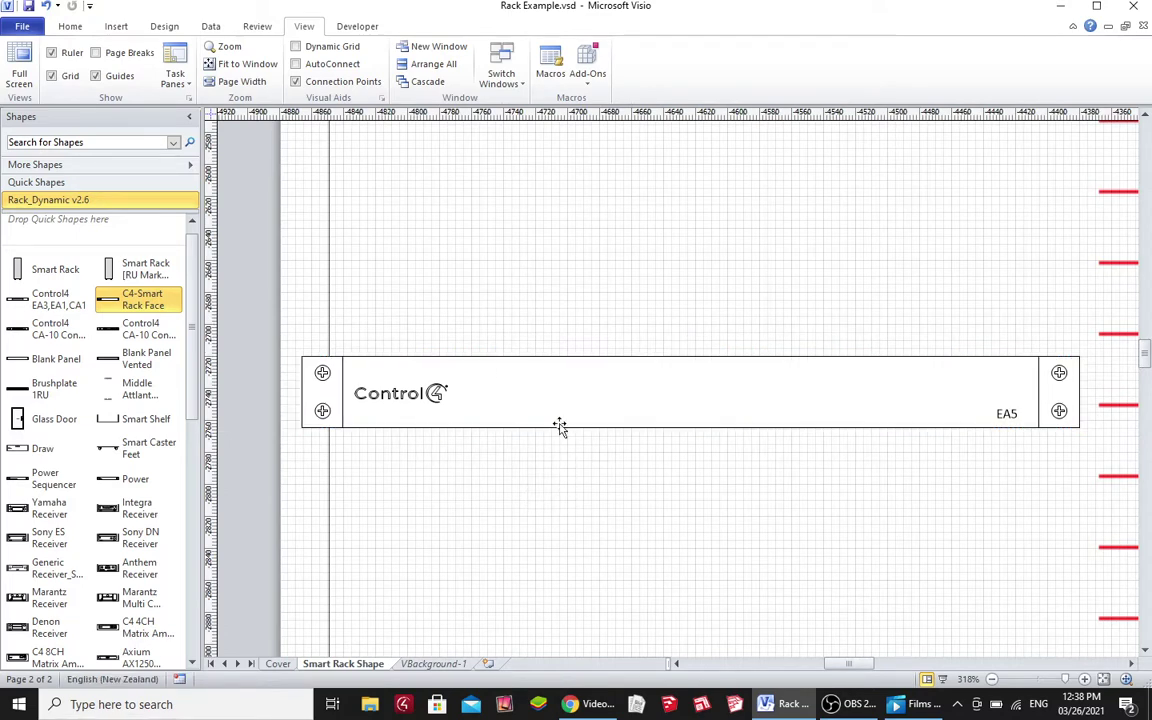
{"action": "left_click", "coordinate": [545, 362]}
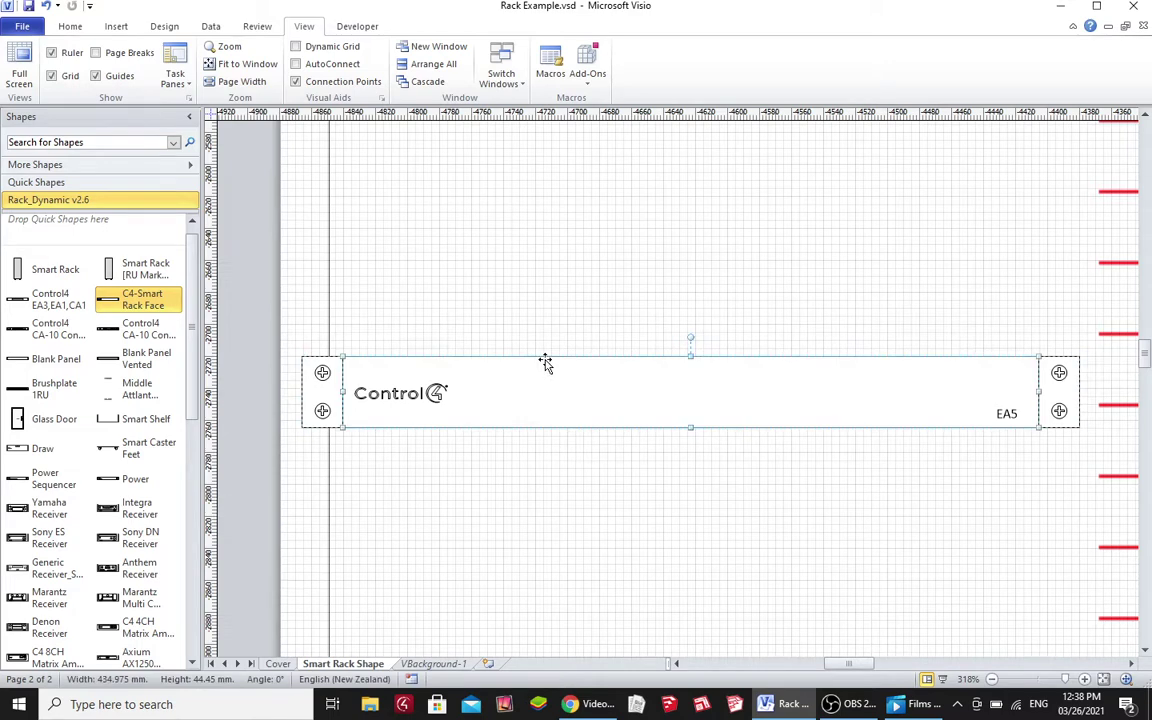
Change the rack face's Shape Data to manufacturer Triad, 2 rack units, model AMS.
{"action": "double_click", "coordinate": [550, 364]}
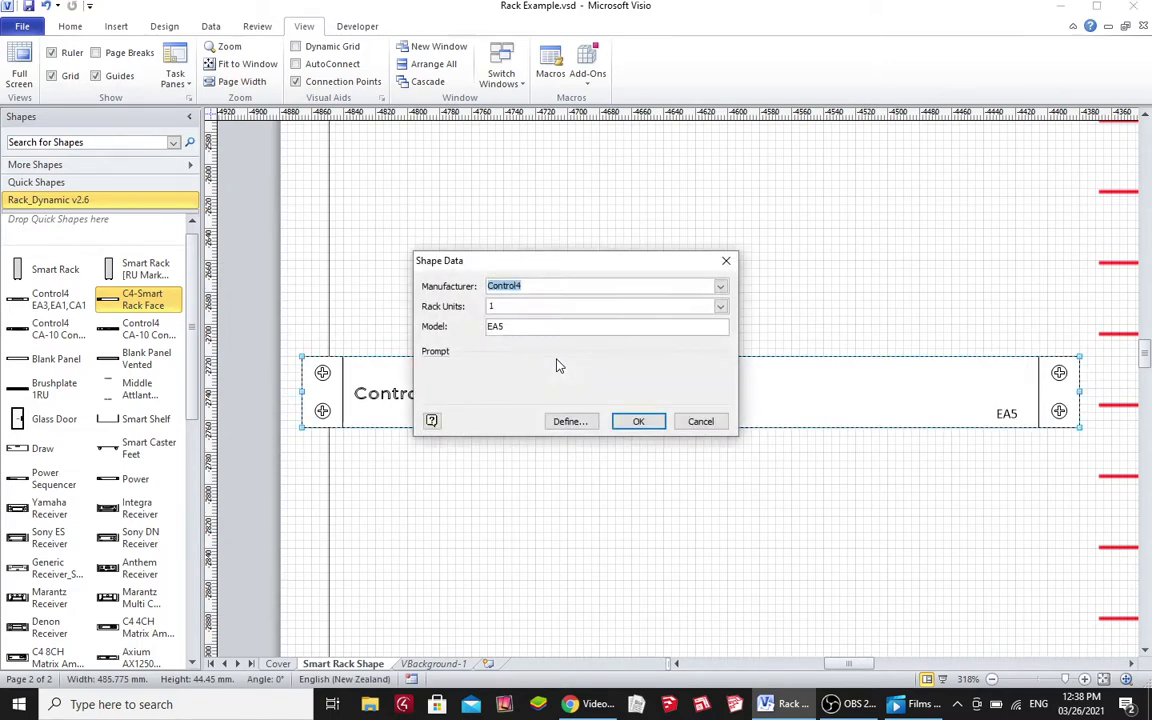
{"action": "left_click", "coordinate": [720, 287]}
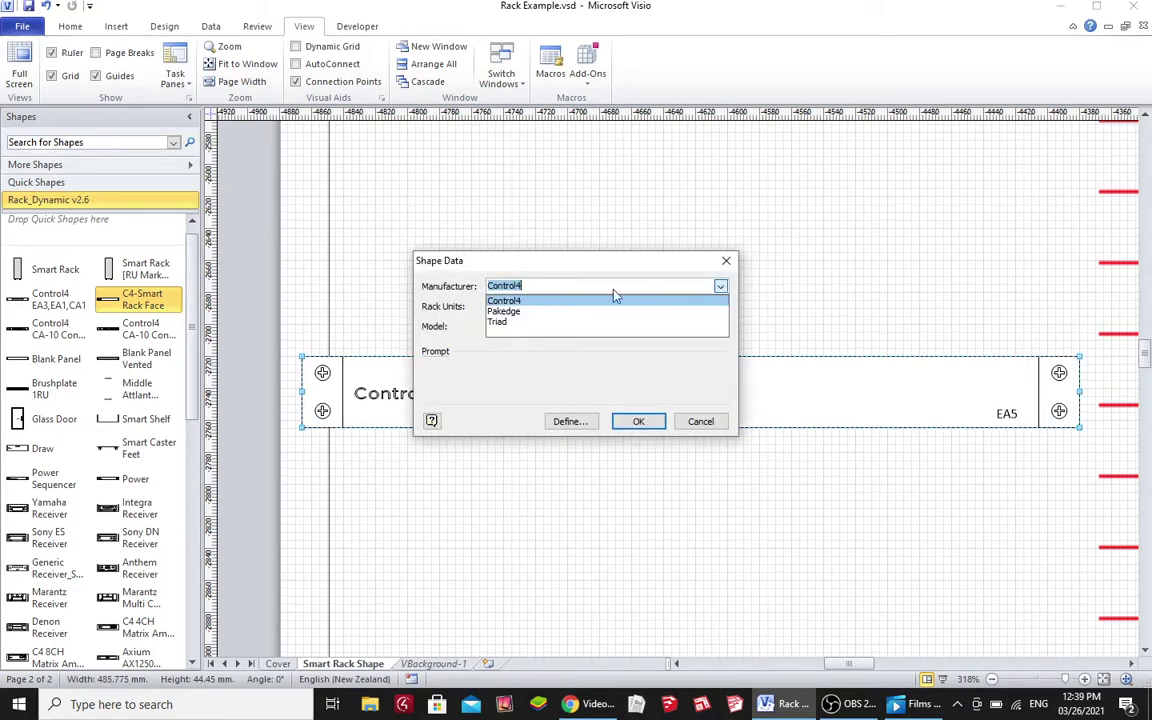
{"action": "left_click", "coordinate": [528, 321]}
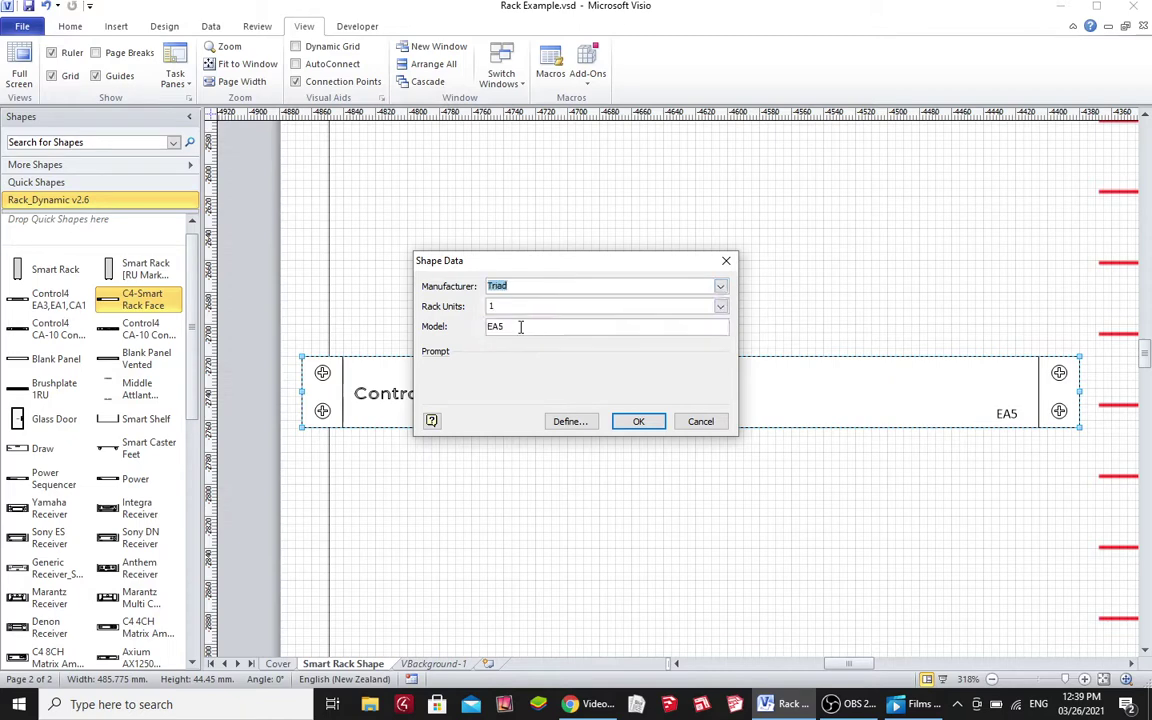
{"action": "left_click", "coordinate": [720, 306]}
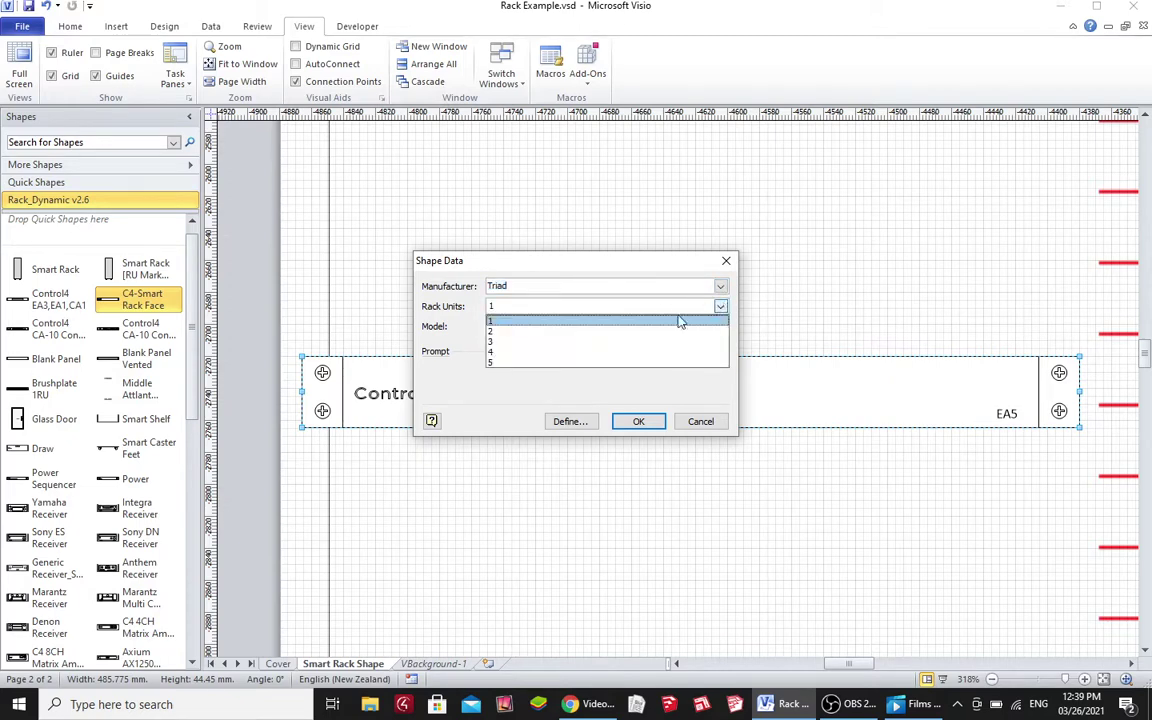
{"action": "left_click", "coordinate": [590, 331]}
{"action": "left_click", "coordinate": [531, 327]}
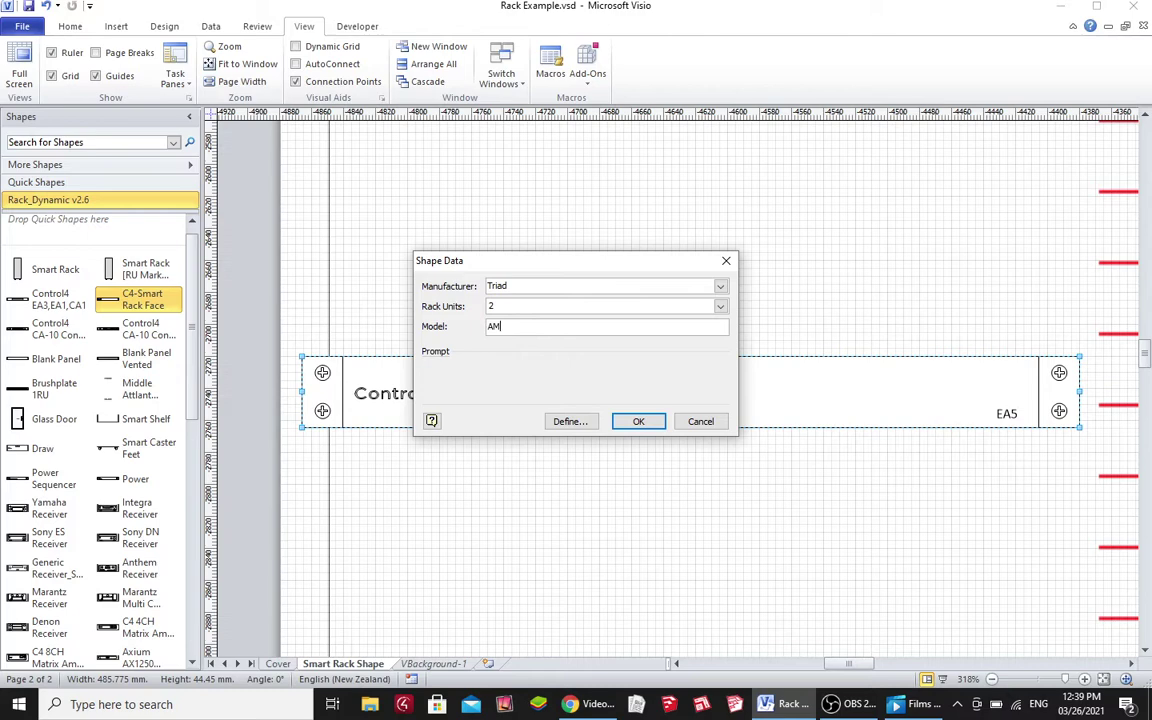
{"action": "left_click", "coordinate": [638, 421]}
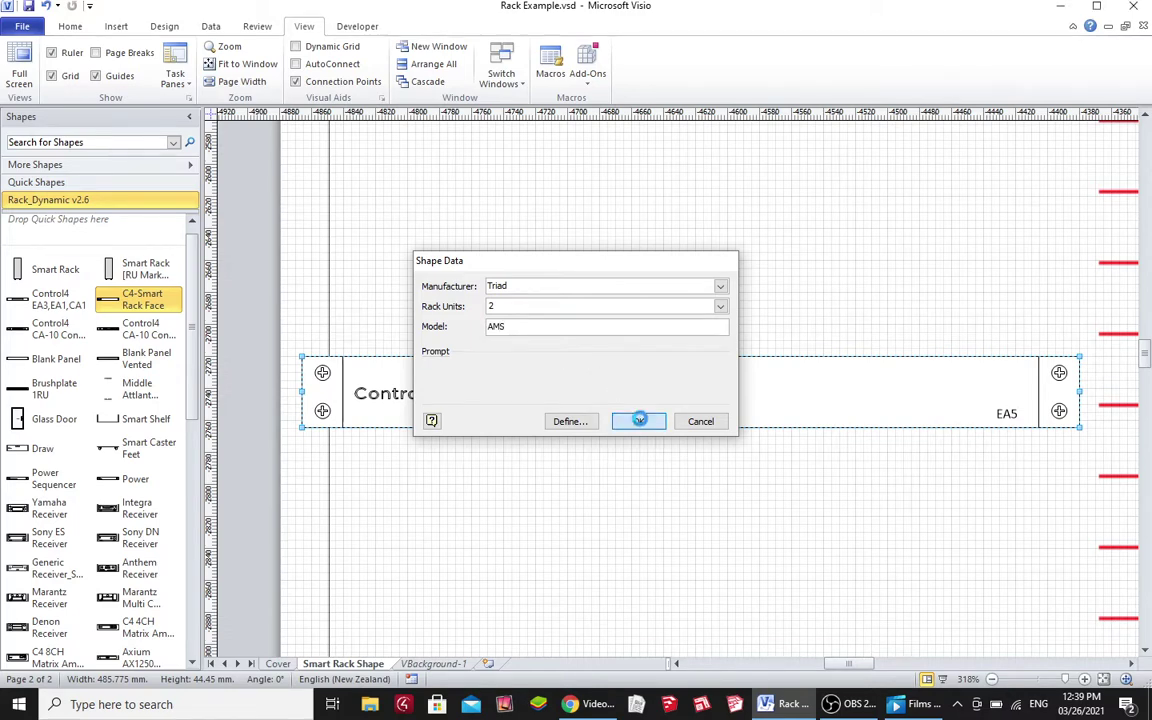
{"action": "left_click", "coordinate": [658, 534]}
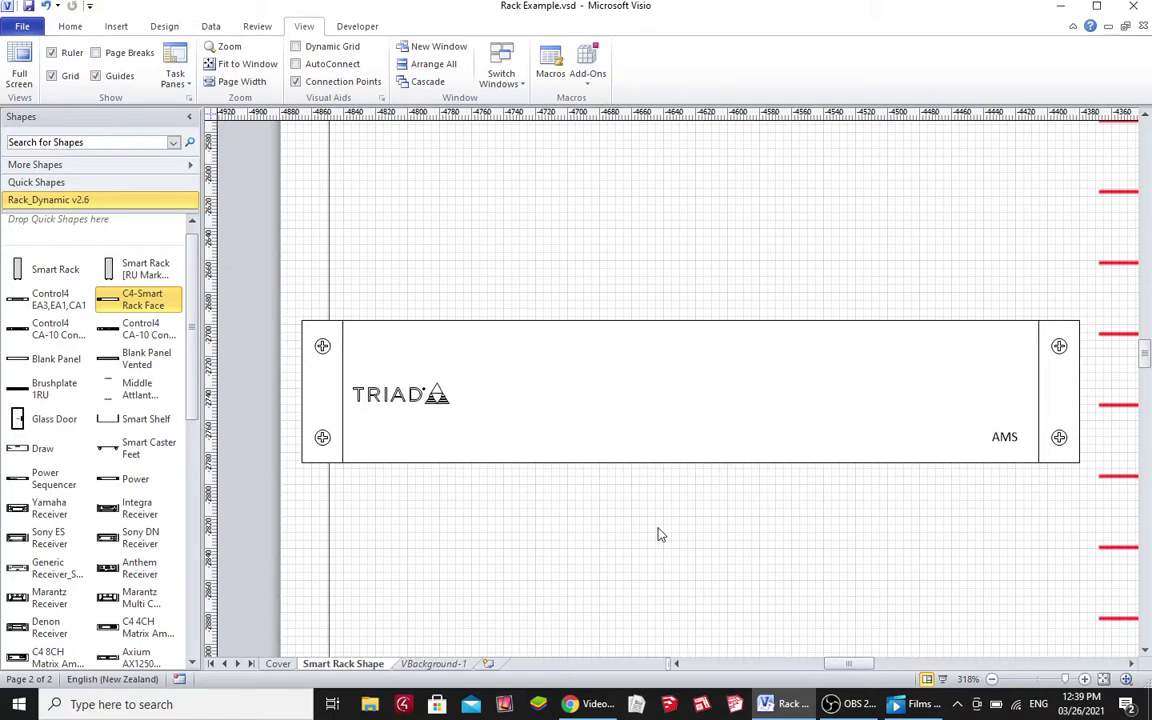
Switch the rack face's manufacturer back to Control4 and its model to LU642.
{"action": "double_click", "coordinate": [635, 321]}
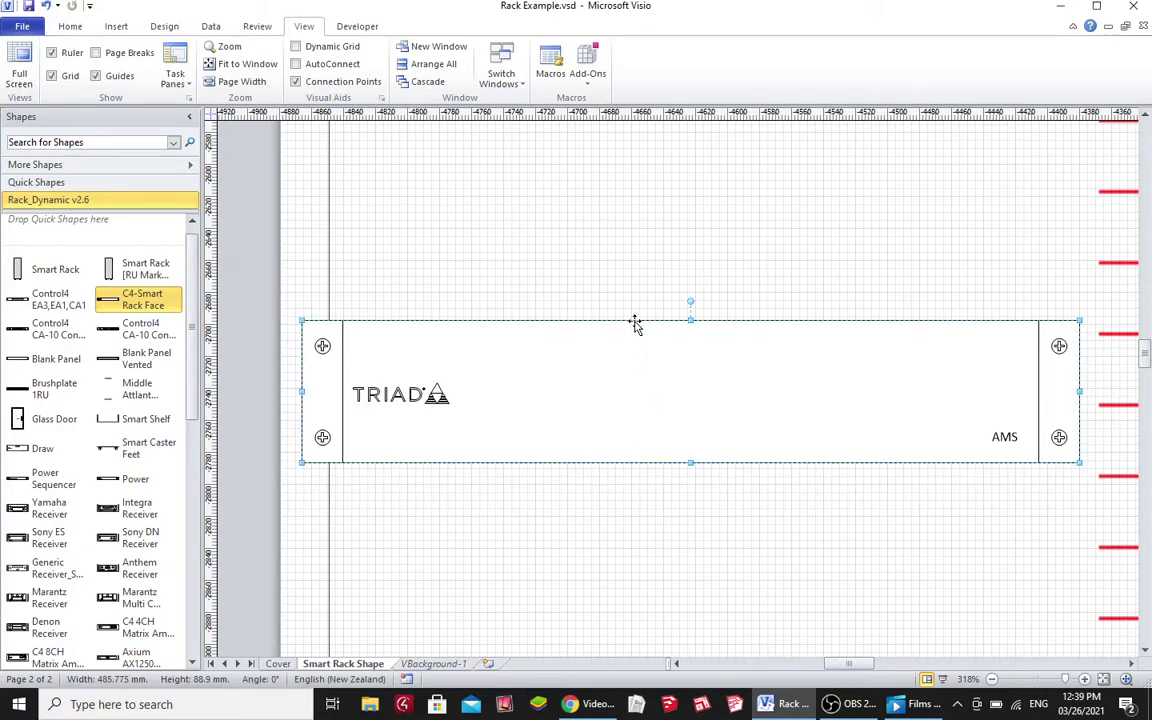
{"action": "left_click", "coordinate": [720, 286]}
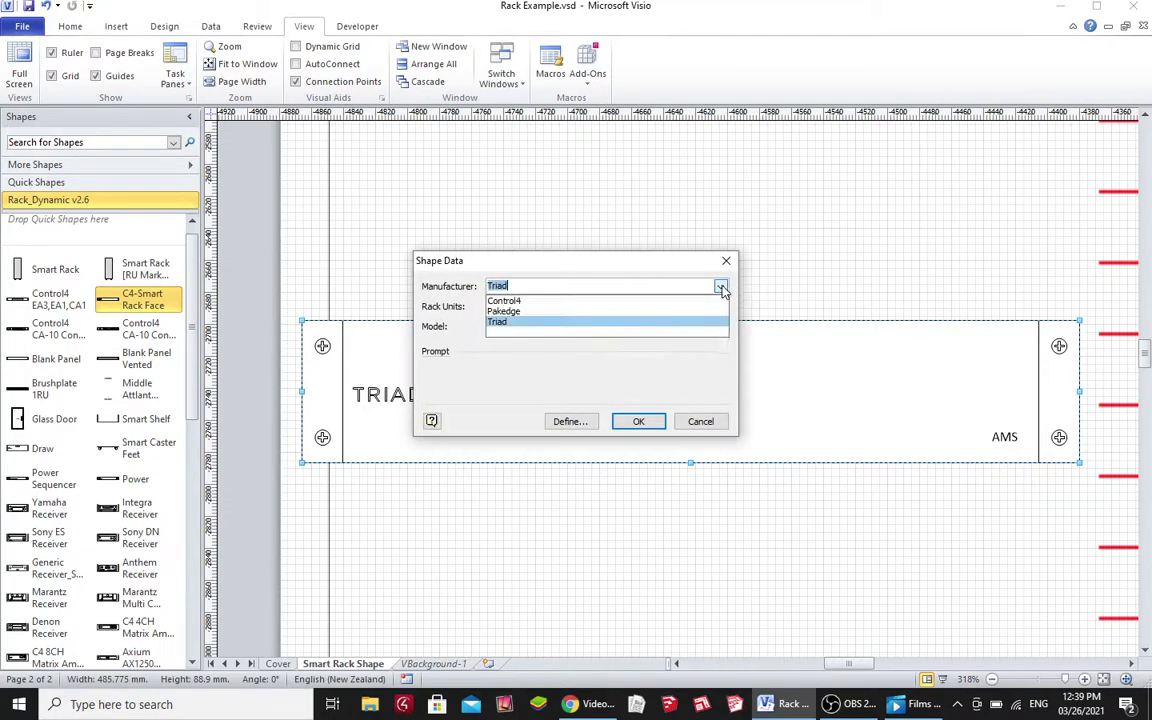
{"action": "left_click", "coordinate": [645, 300]}
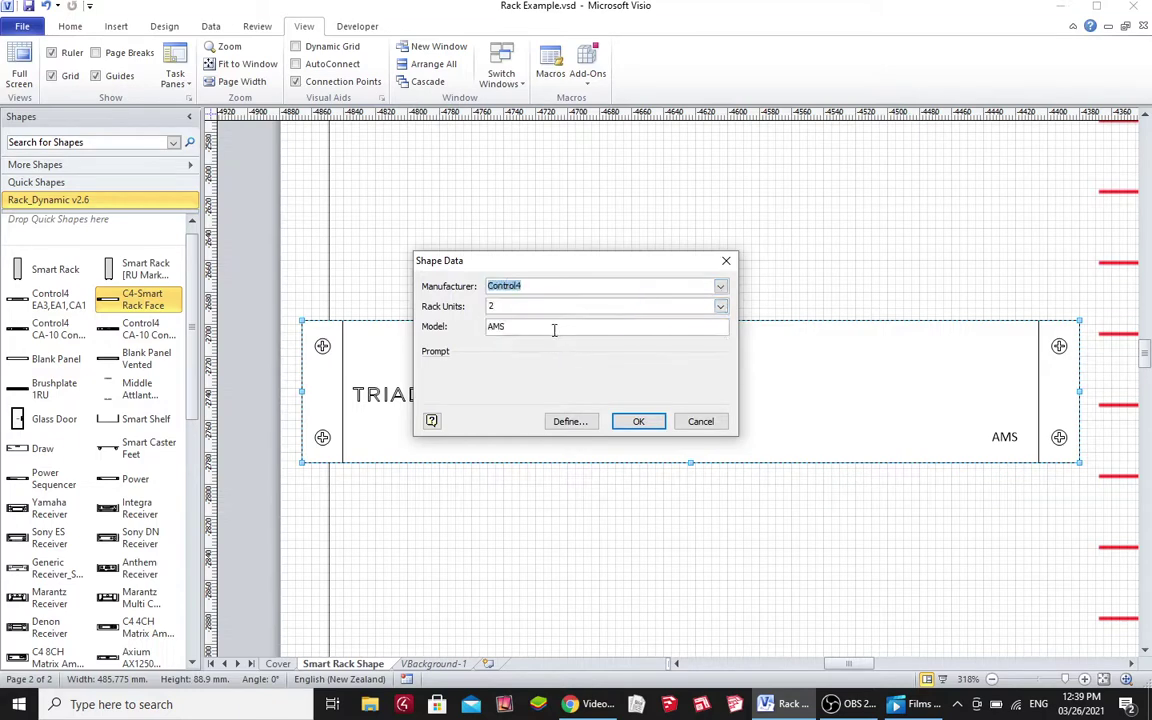
{"action": "left_click", "coordinate": [554, 328]}
{"action": "type", "text": "LU642"}
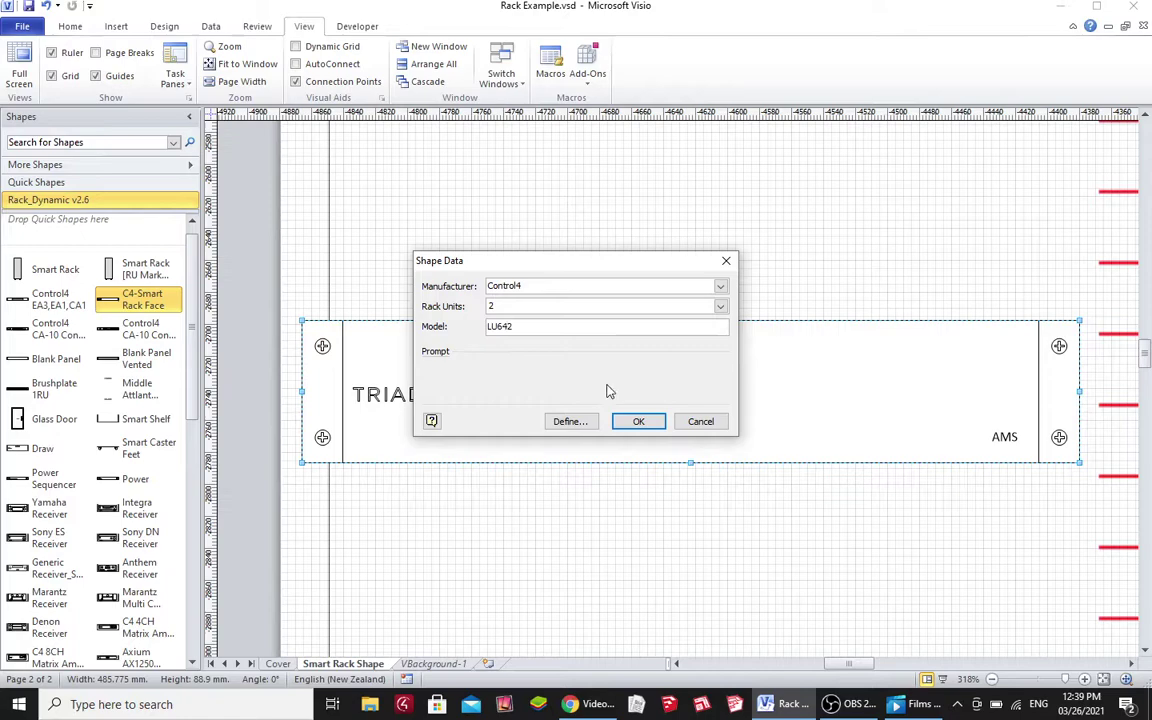
{"action": "left_click", "coordinate": [638, 421]}
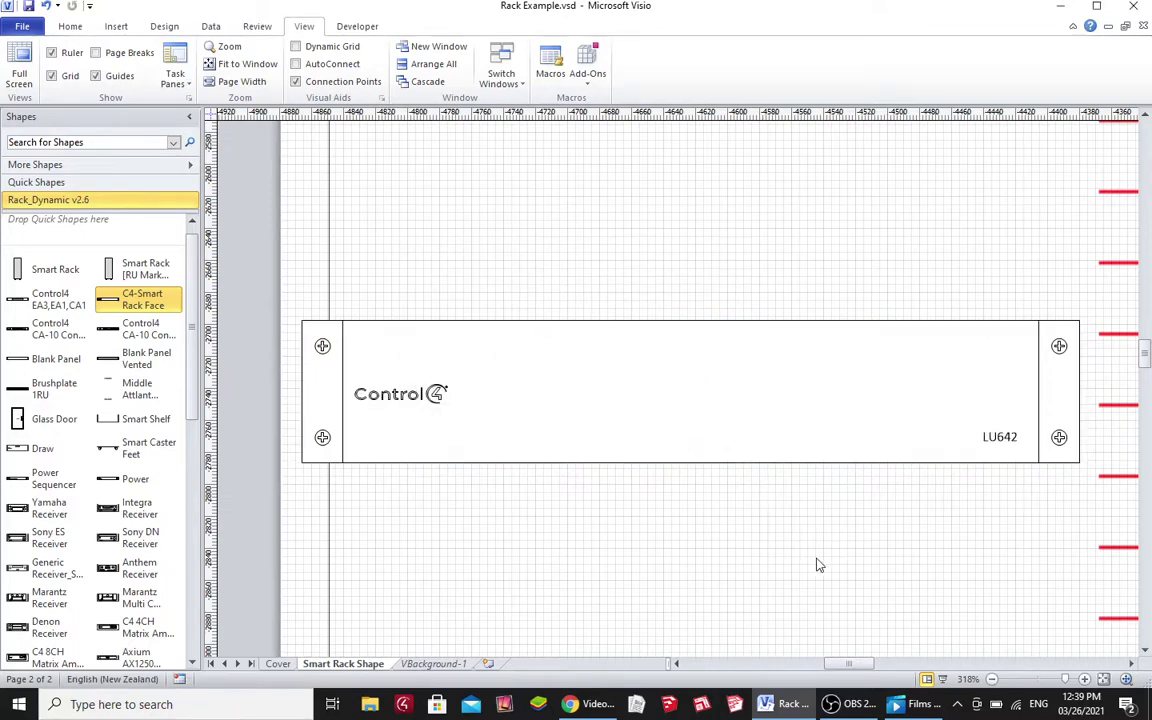
Mount the Control4 LU642 face in the rack at units 21–22, below the CA-10 Controller.
{"action": "left_click", "coordinate": [991, 679]}
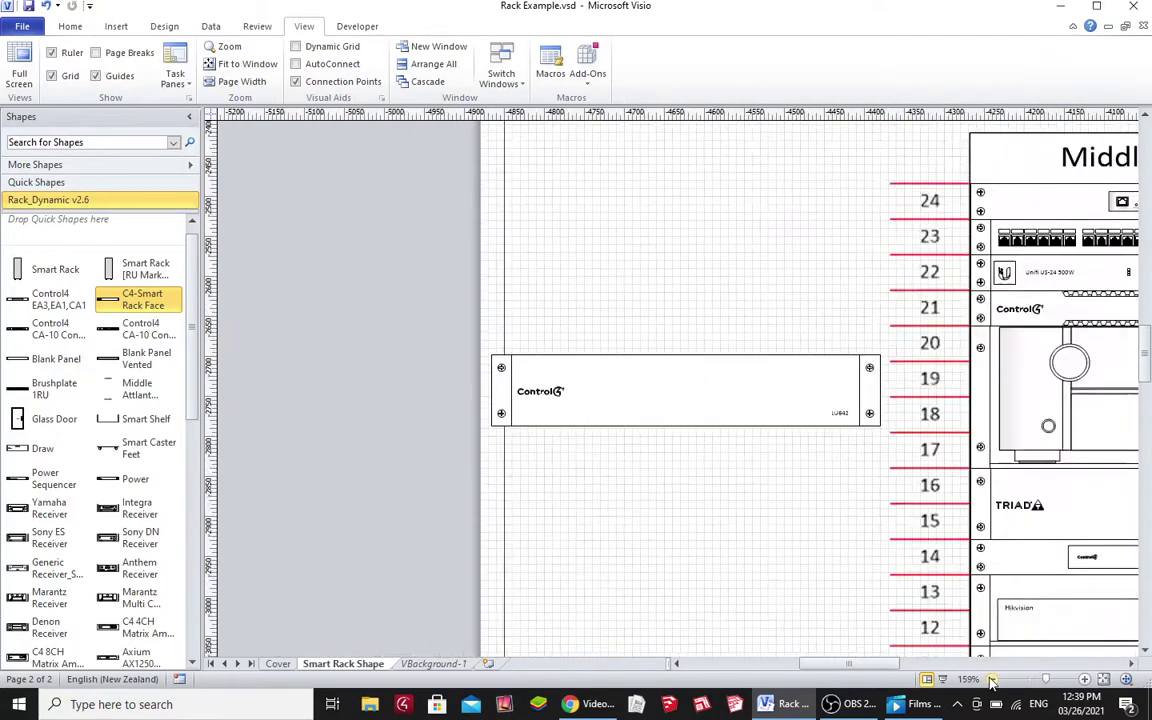
{"action": "left_click", "coordinate": [991, 679]}
{"action": "mouse_move", "coordinate": [723, 393]}
{"action": "left_mouse_down"}
{"action": "mouse_move", "coordinate": [905, 385]}
{"action": "mouse_move", "coordinate": [930, 352]}
{"action": "mouse_move", "coordinate": [965, 348]}
{"action": "left_mouse_up"}
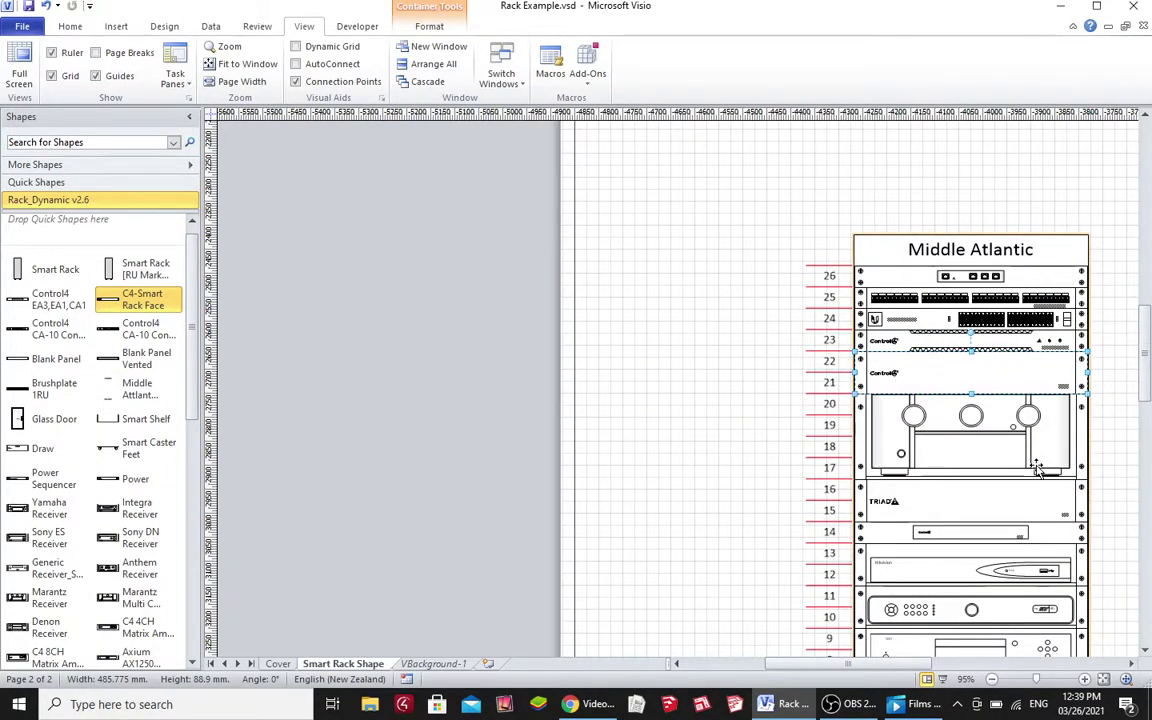
{"action": "left_click_drag", "start_coordinate": [899, 664], "coordinate": [943, 667]}
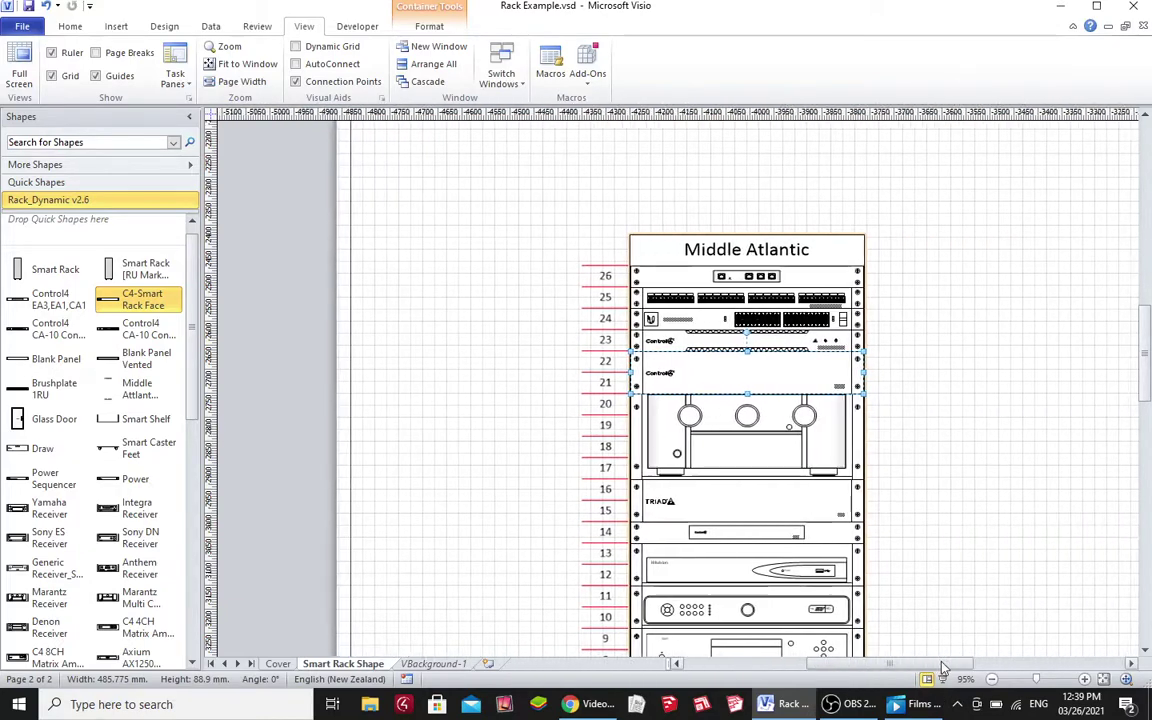
{"action": "left_click", "coordinate": [1083, 679]}
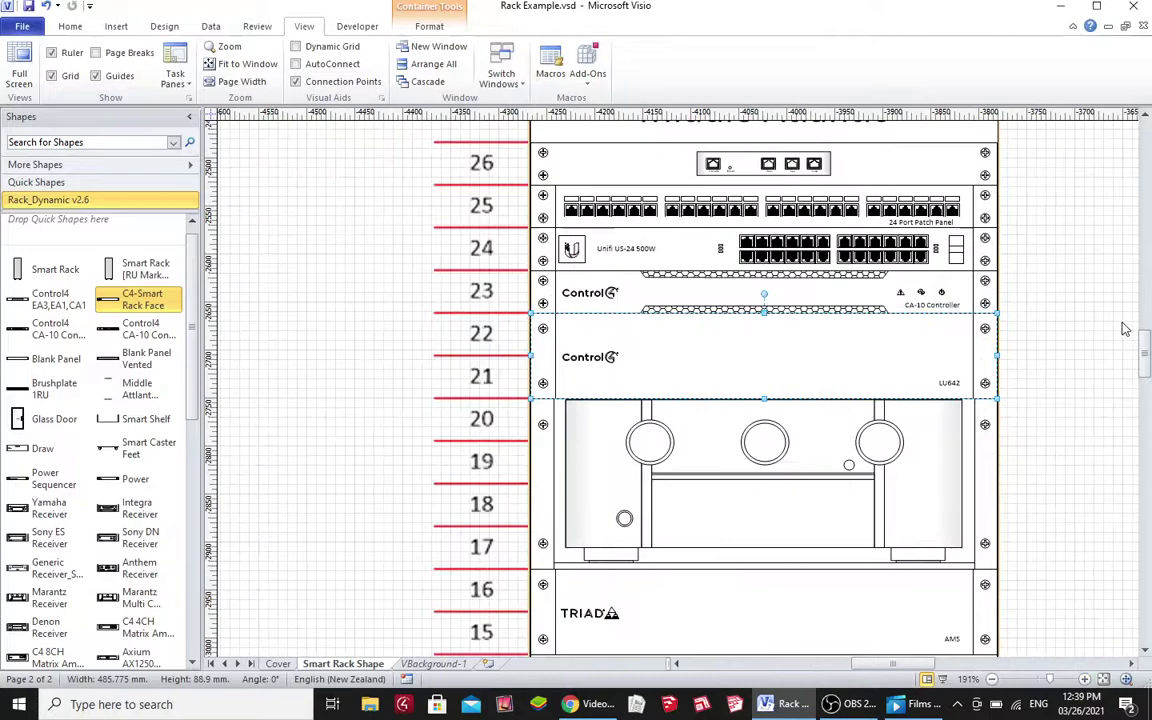
{"action": "scroll", "coordinate": [1030, 305], "scroll_direction": "up", "scroll_amount": 3}
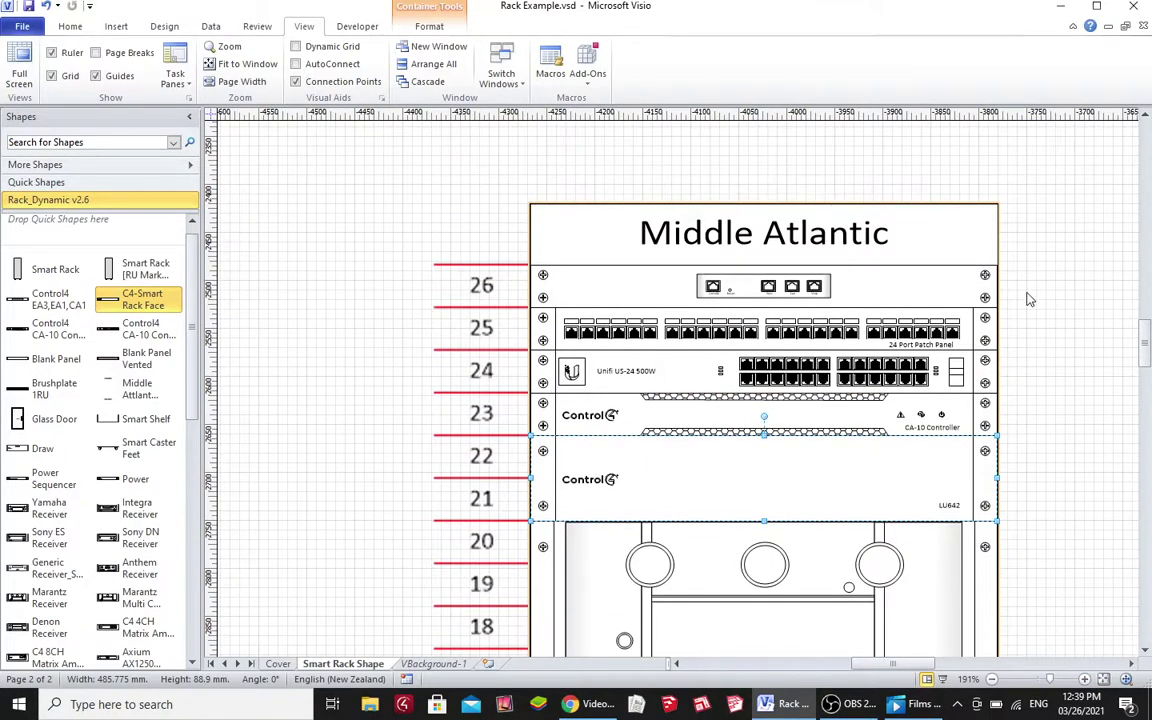
{"action": "scroll", "coordinate": [502, 360], "scroll_direction": "up", "scroll_amount": 2}
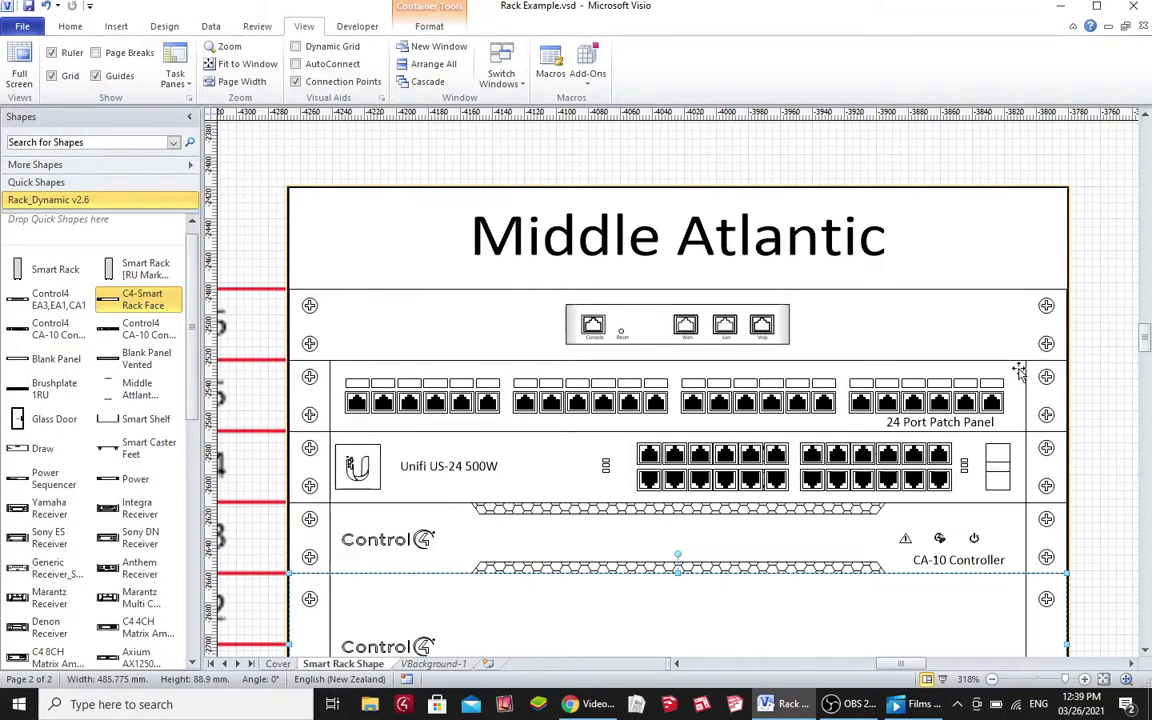
Resize the 24 Port Patch Panel to 2 rack units, turning it into a 48 Port Patch Panel.
{"action": "left_click", "coordinate": [1019, 372]}
{"action": "double_click", "coordinate": [1022, 375]}
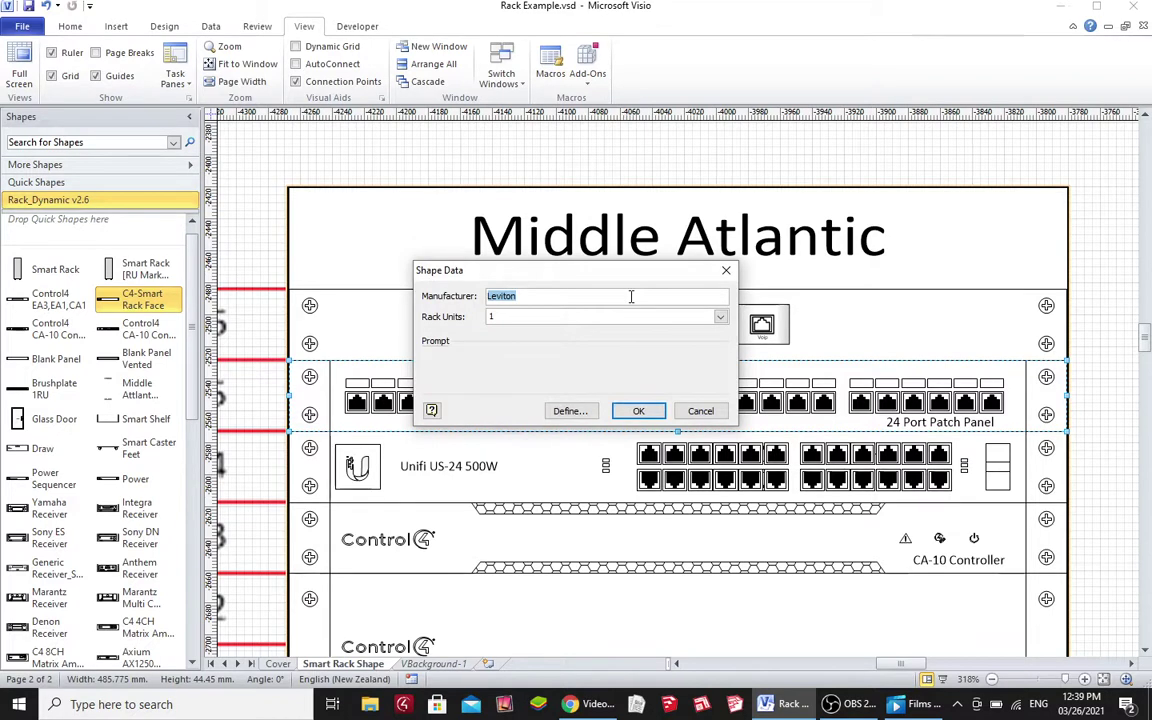
{"action": "left_click", "coordinate": [719, 317]}
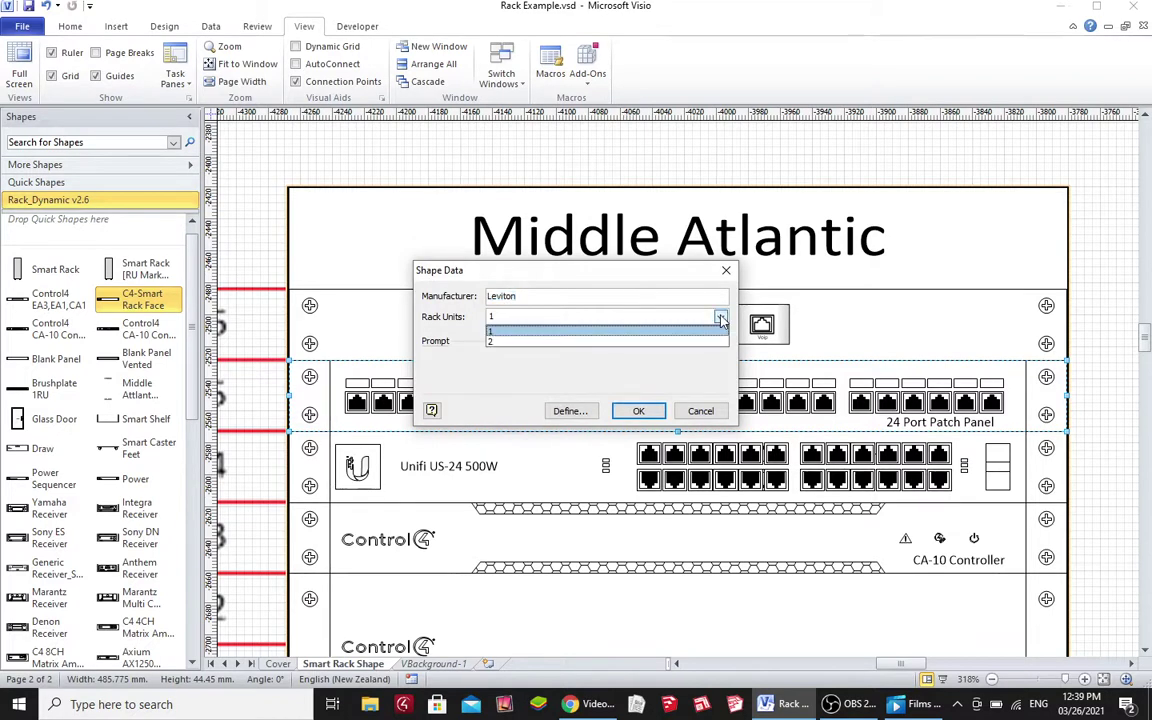
{"action": "left_click", "coordinate": [591, 343]}
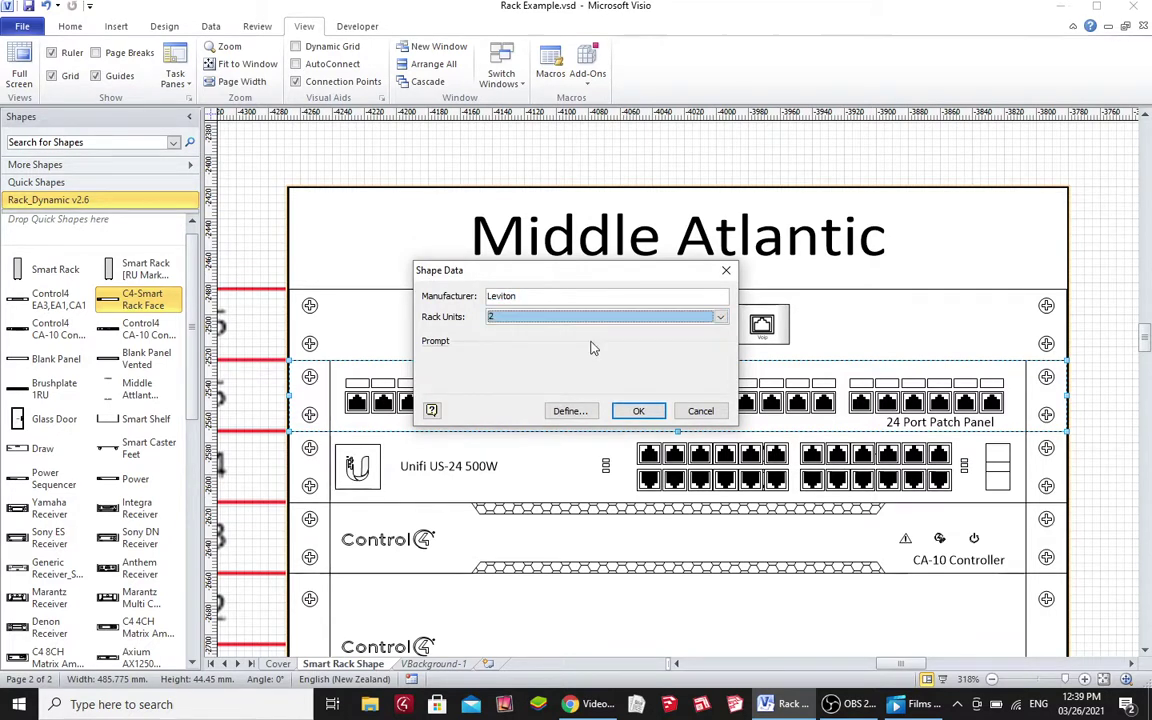
{"action": "left_click", "coordinate": [636, 411]}
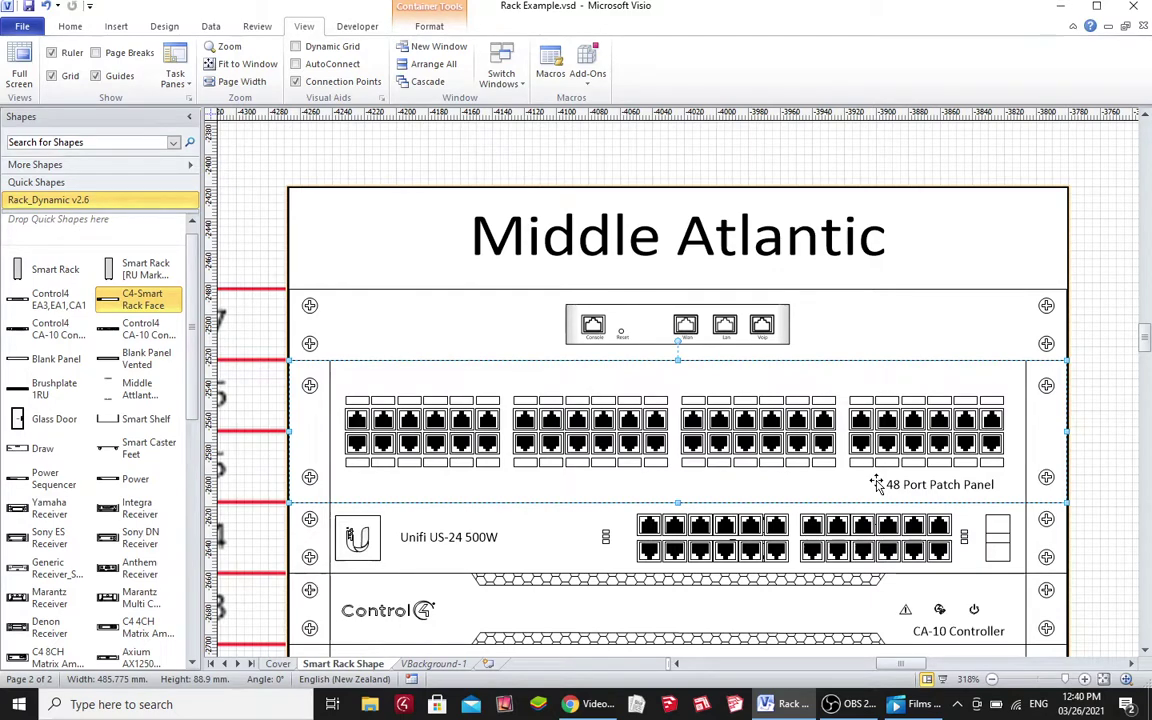
{"action": "left_click", "coordinate": [991, 679]}
{"action": "left_click", "coordinate": [991, 679]}
{"action": "left_click", "coordinate": [991, 679]}
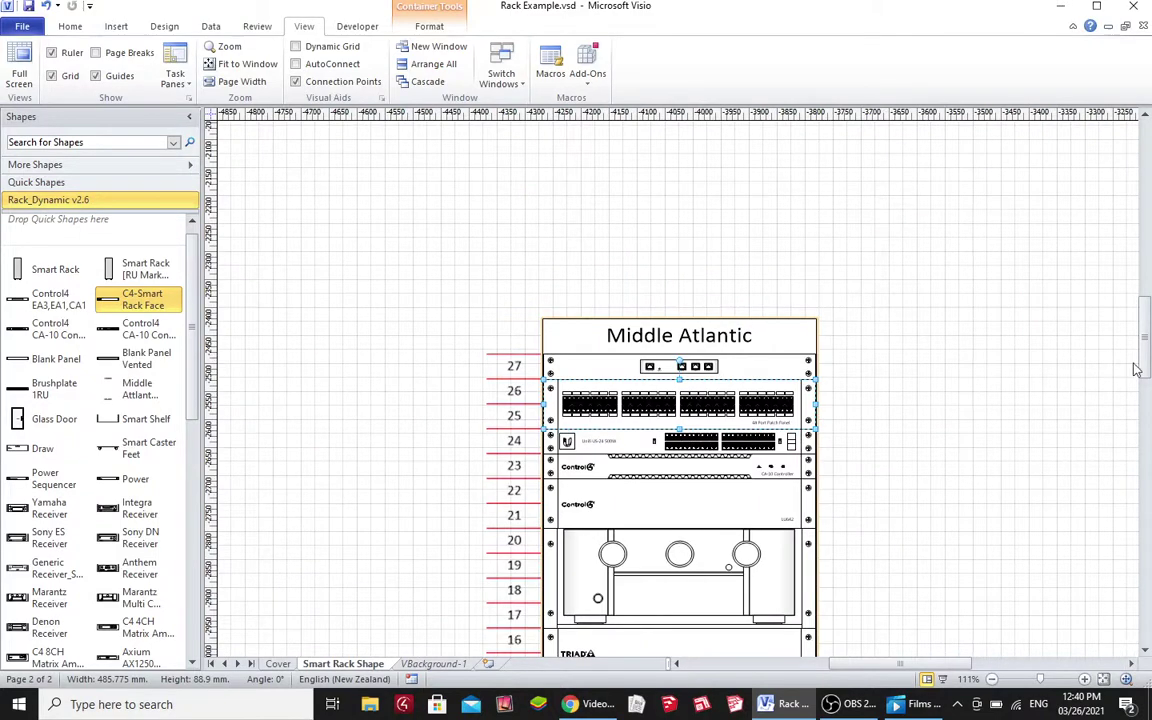
{"action": "scroll", "coordinate": [1030, 330], "scroll_direction": "down", "scroll_amount": 3}
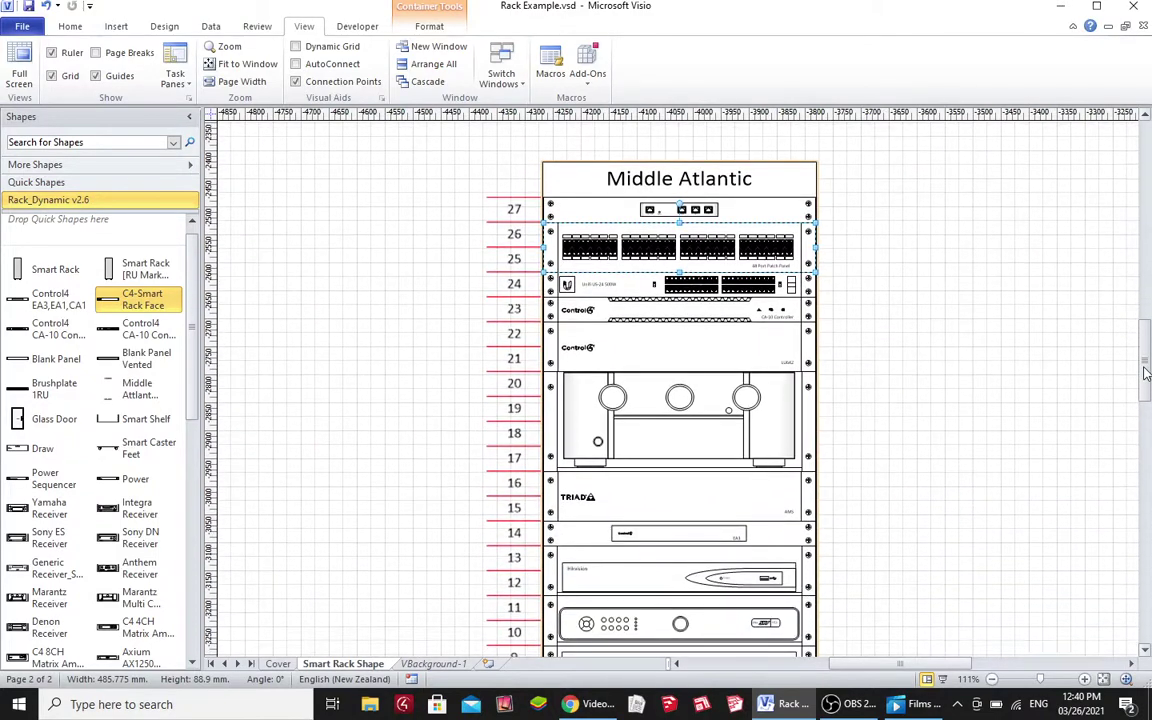
{"action": "left_click", "coordinate": [991, 679]}
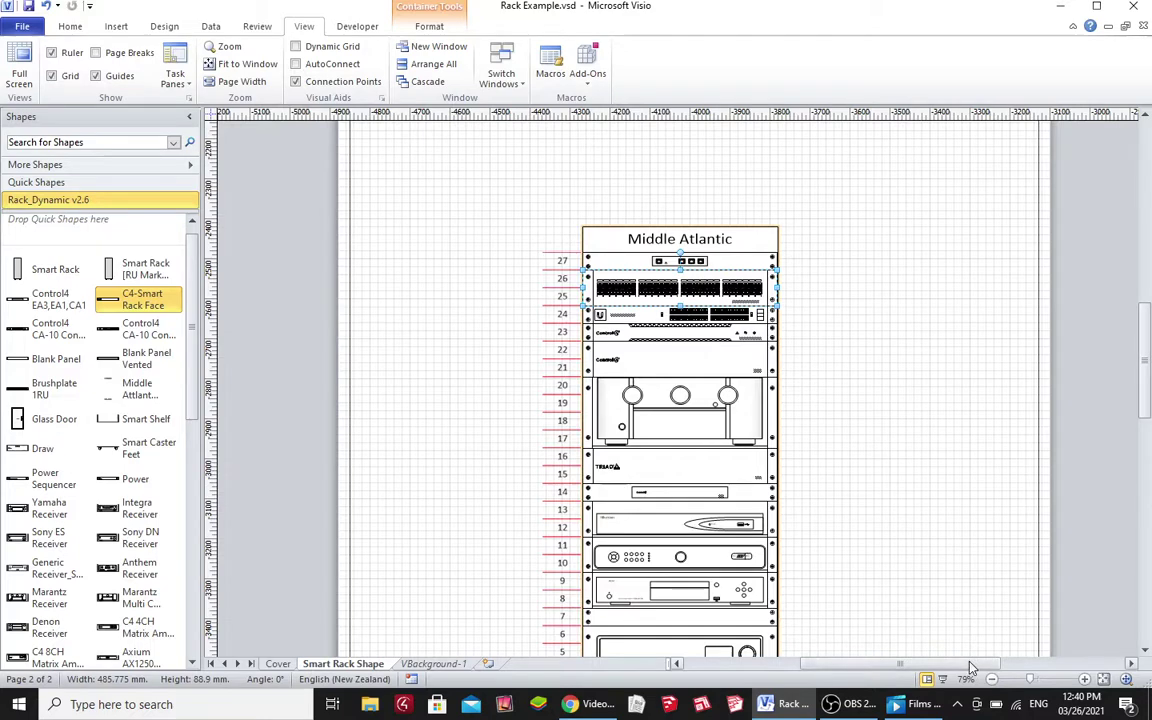
{"action": "left_click_drag", "start_coordinate": [1146, 355], "coordinate": [1146, 368]}
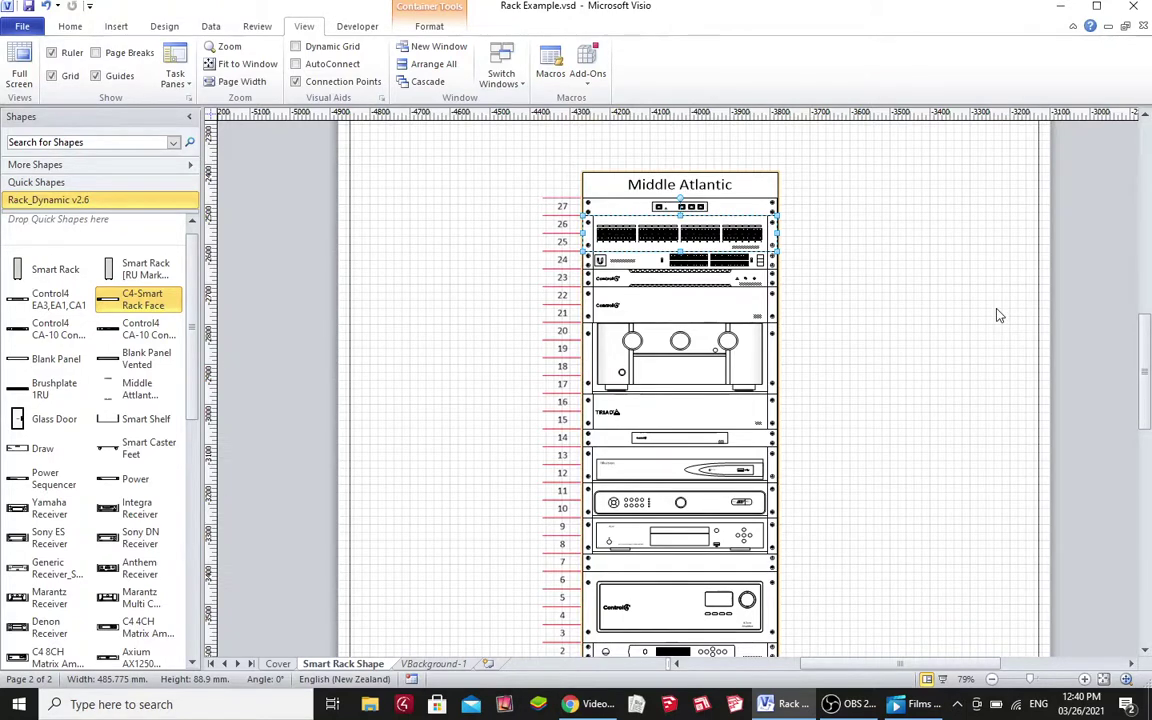
Draw a small rectangle left of the rack labelled 'ATV'.
{"action": "left_click", "coordinate": [69, 26]}
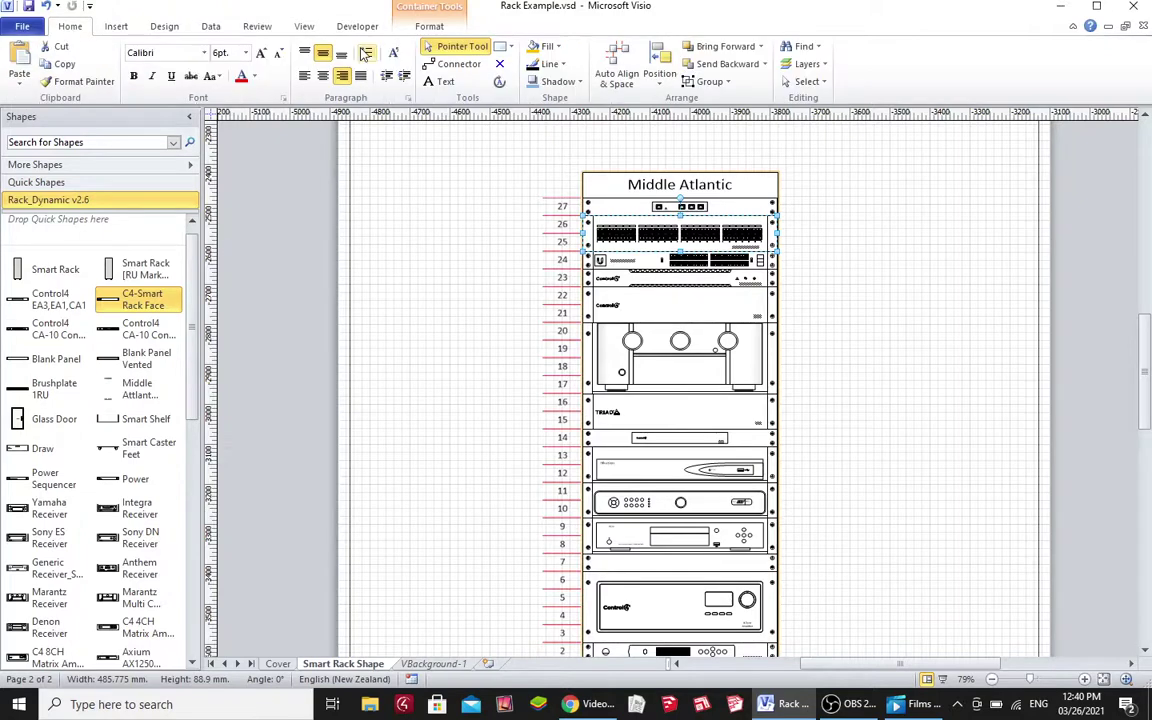
{"action": "left_click", "coordinate": [498, 46]}
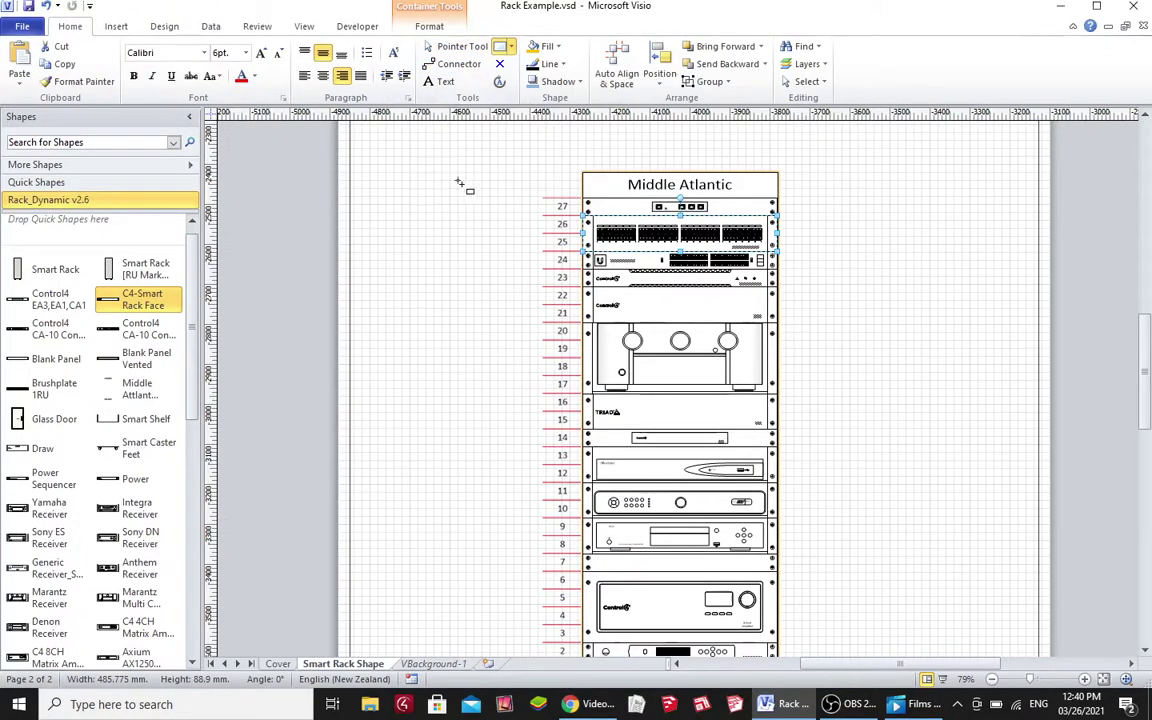
{"action": "mouse_move", "coordinate": [465, 188]}
{"action": "left_mouse_down"}
{"action": "mouse_move", "coordinate": [420, 193]}
{"action": "mouse_move", "coordinate": [416, 207]}
{"action": "left_mouse_up"}
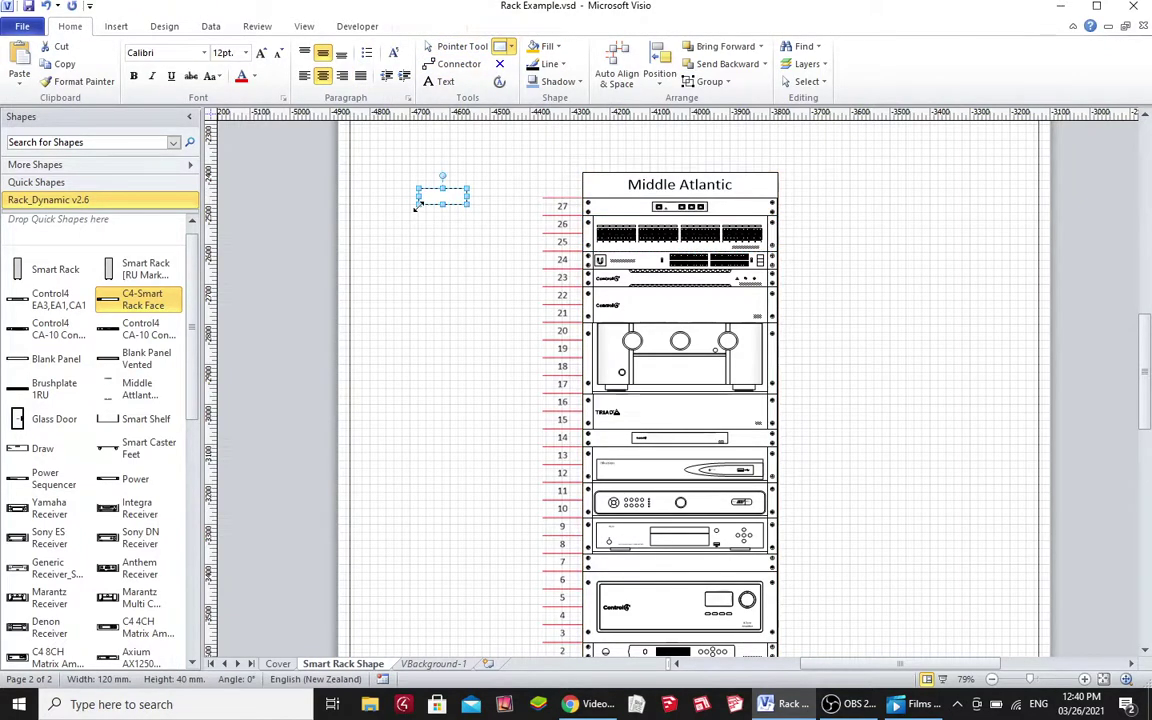
{"action": "type", "text": "ATV"}
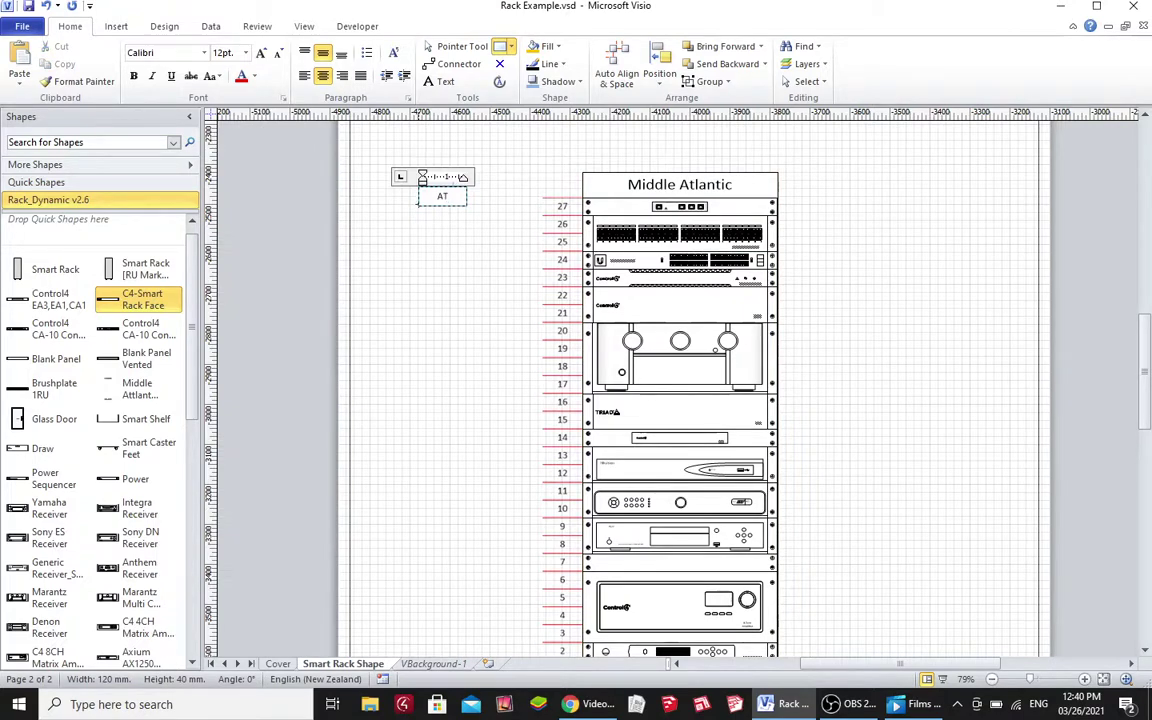
{"action": "left_click", "coordinate": [462, 48]}
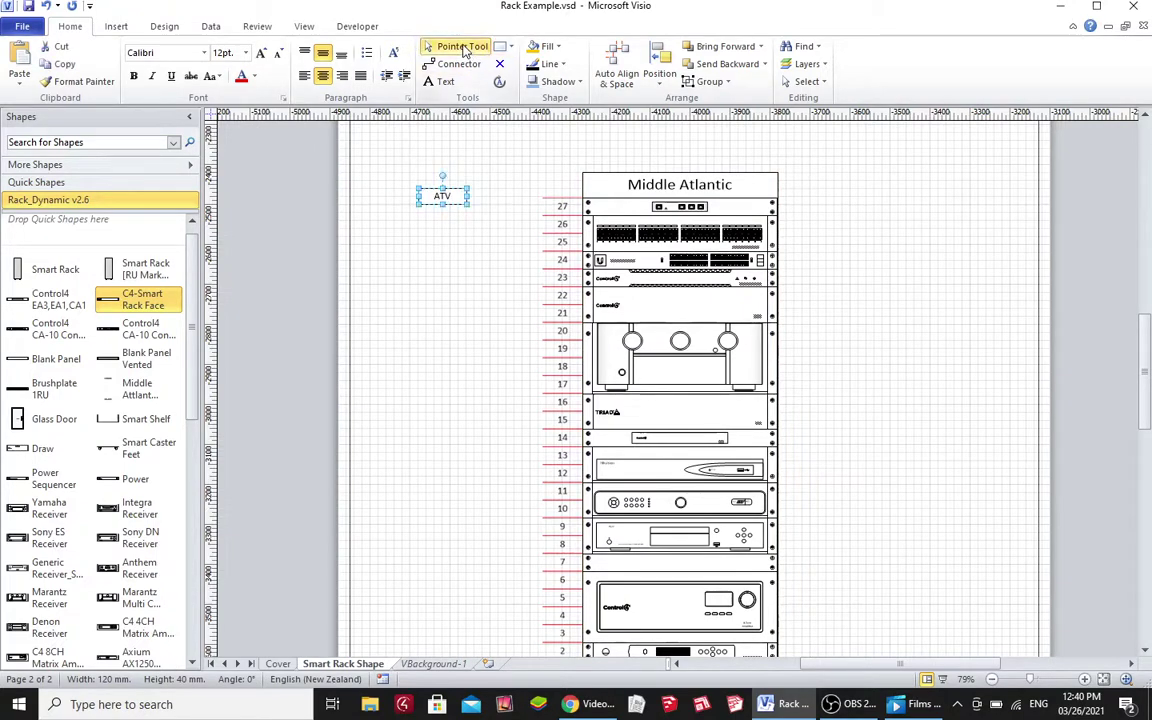
Add a 3 Space Smart Shelf left of the rack and place the ATV box in its lower-right corner.
{"action": "left_click", "coordinate": [396, 301]}
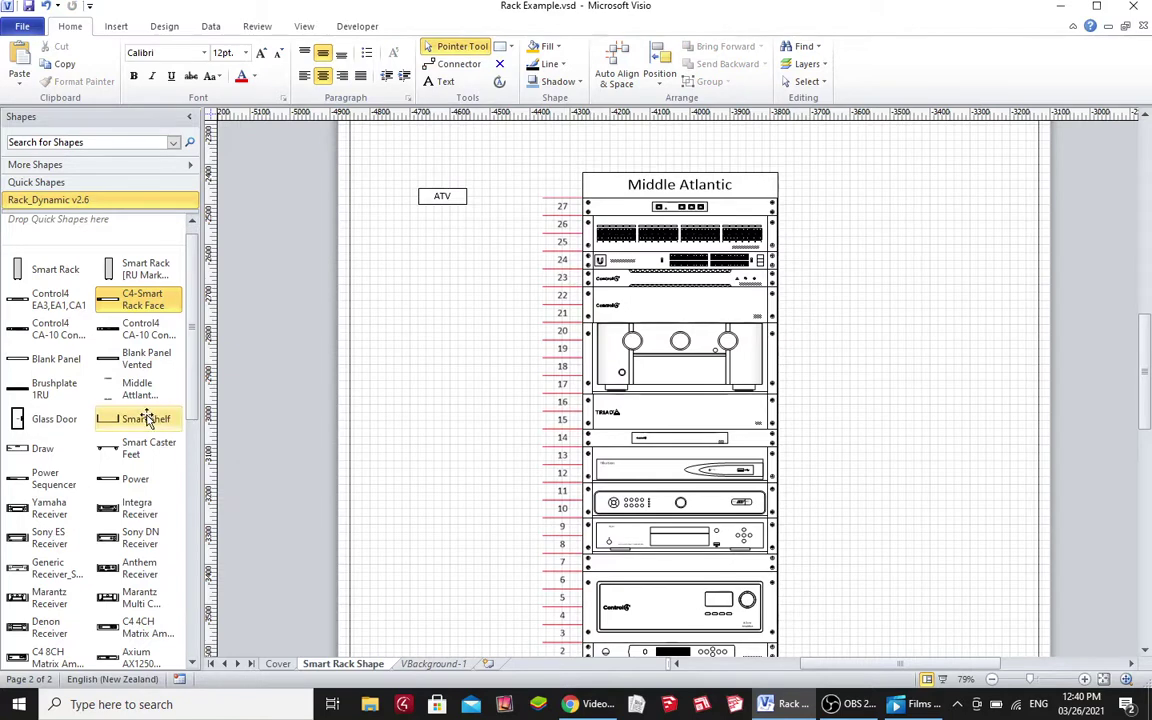
{"action": "left_click_drag", "start_coordinate": [147, 418], "coordinate": [414, 252]}
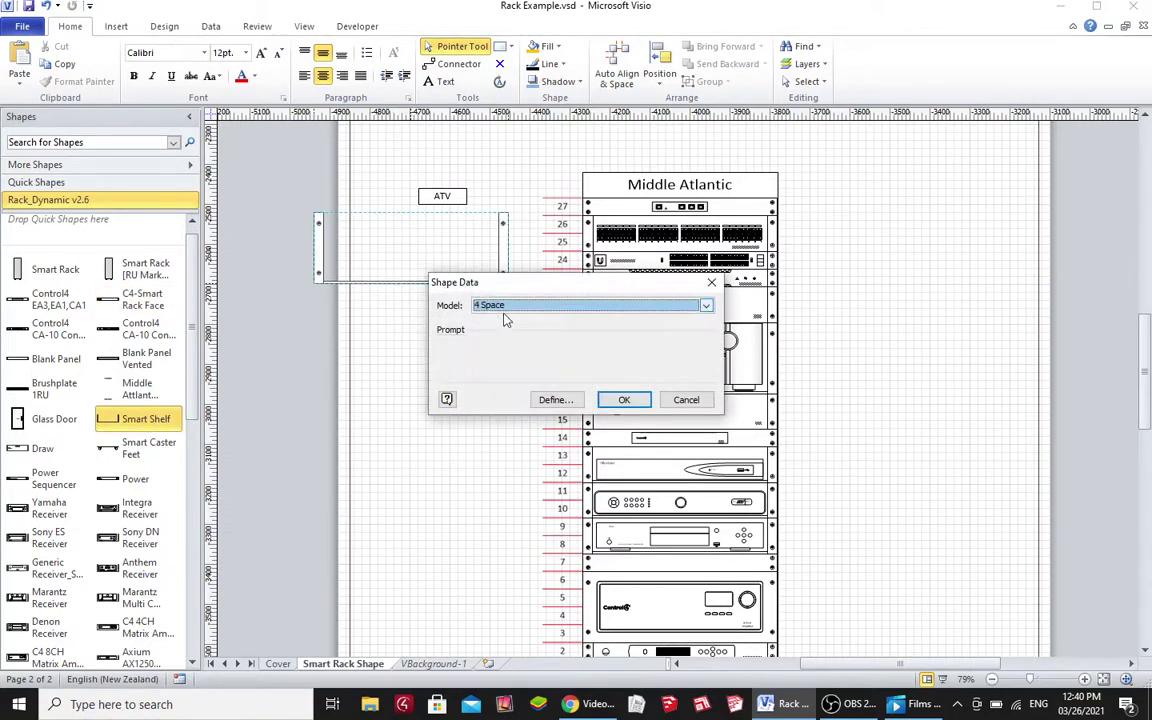
{"action": "left_click", "coordinate": [703, 306]}
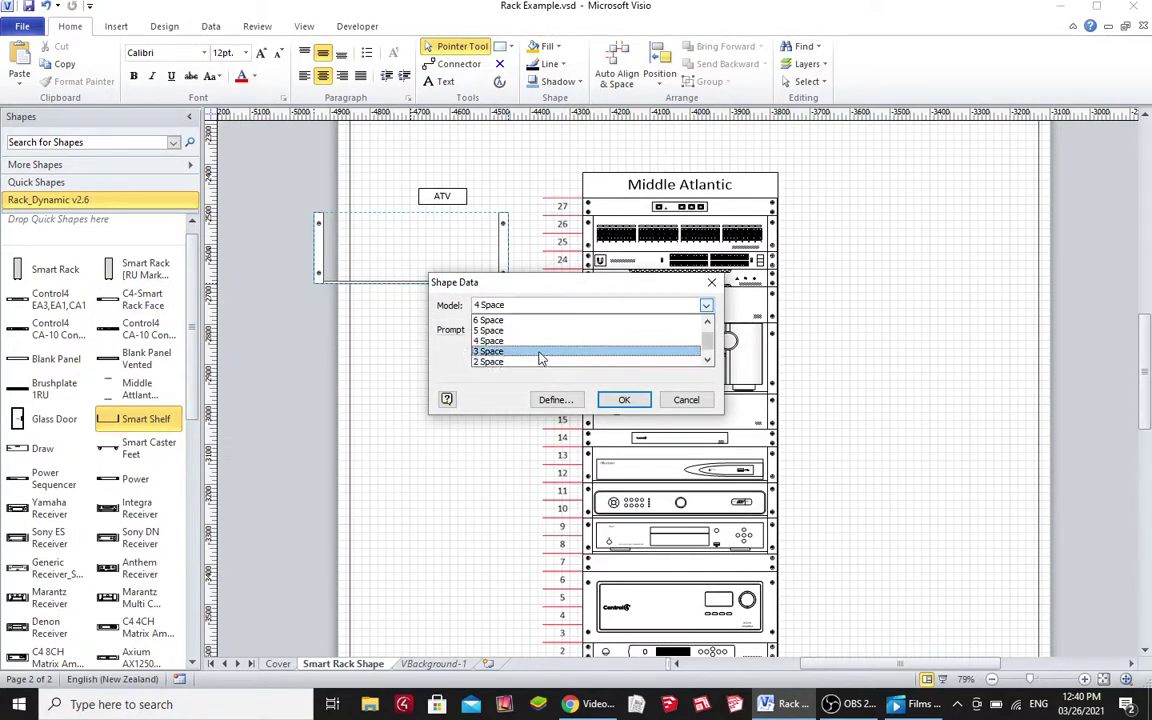
{"action": "left_click", "coordinate": [542, 354]}
{"action": "left_click", "coordinate": [624, 399]}
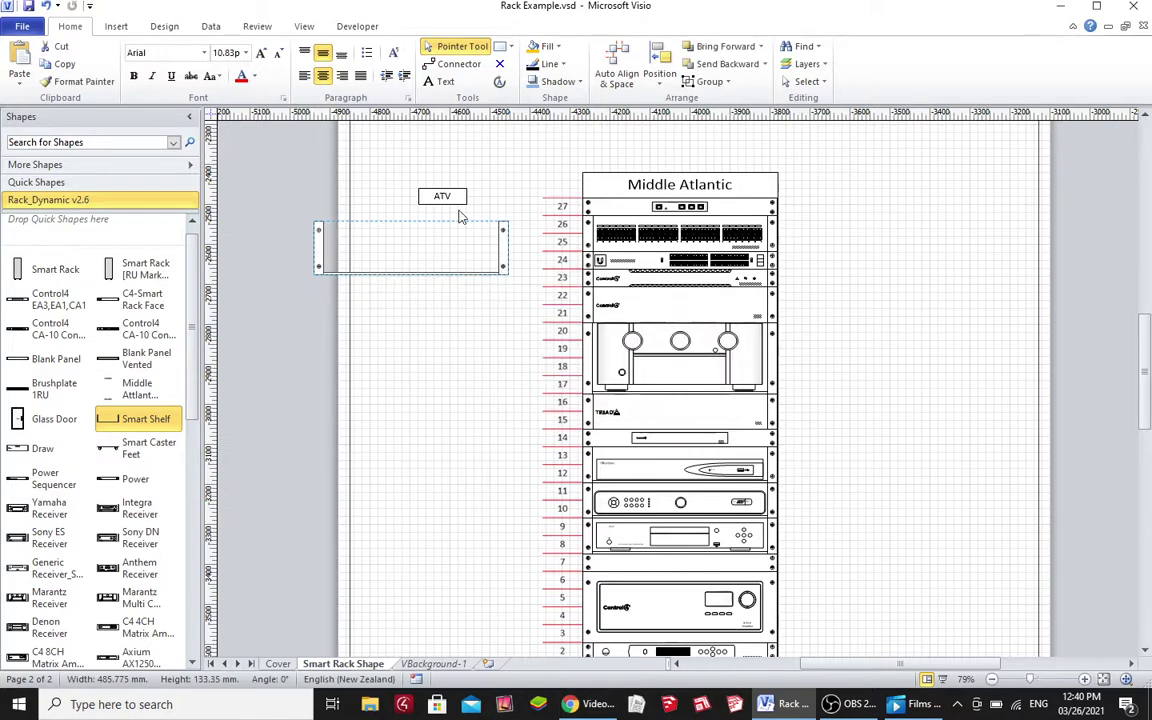
{"action": "left_click_drag", "start_coordinate": [449, 196], "coordinate": [481, 260]}
{"action": "left_click_drag", "start_coordinate": [527, 195], "coordinate": [265, 300]}
Group the shelf and ATV label, fill it yellow, and mount it in the rack.
{"action": "key", "text": "ctrl+g"}
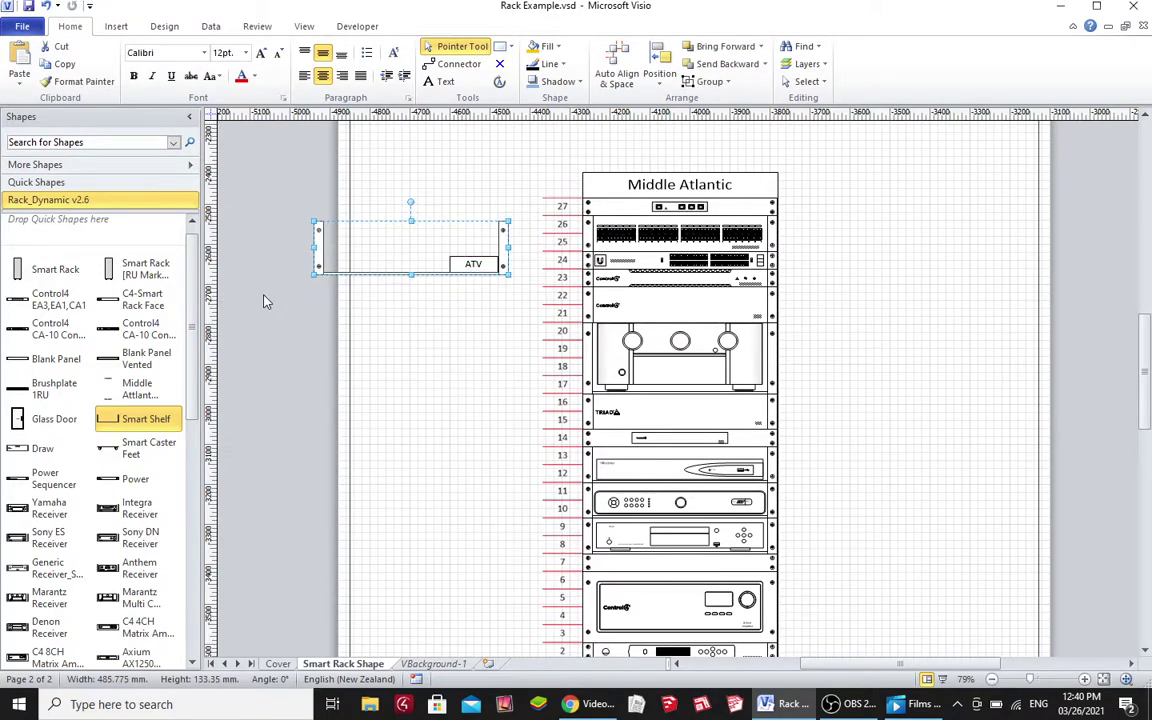
{"action": "left_click", "coordinate": [540, 46]}
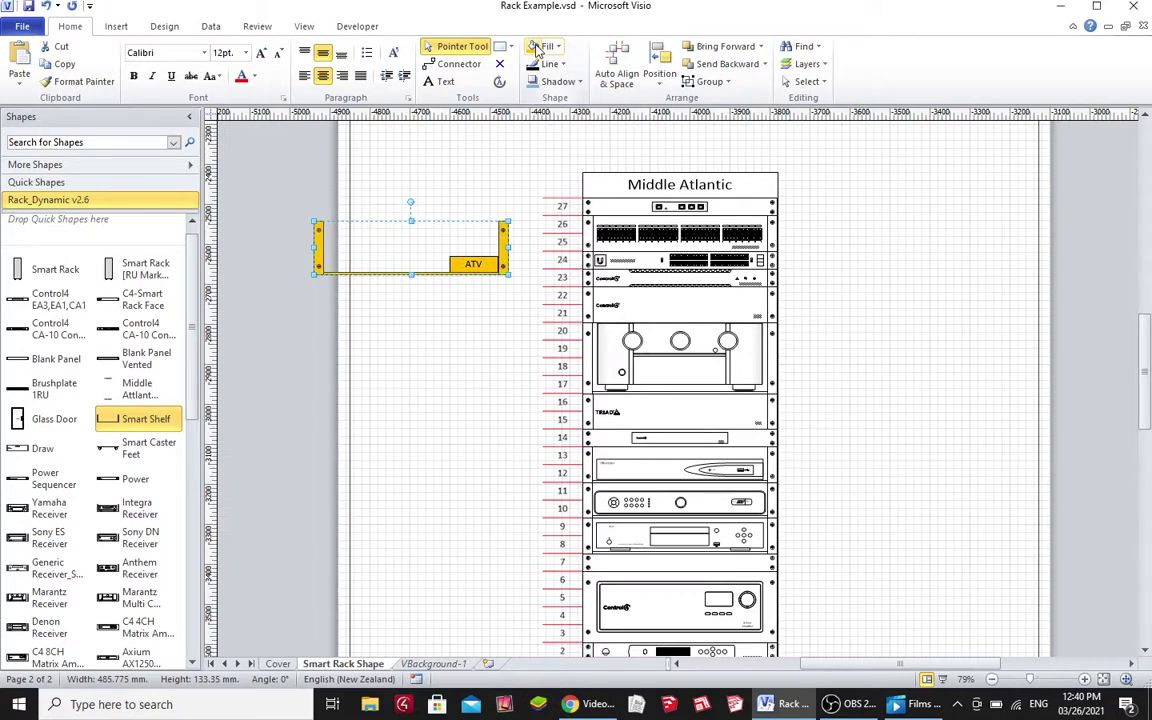
{"action": "left_click_drag", "start_coordinate": [450, 225], "coordinate": [720, 291]}
{"action": "left_click", "coordinate": [901, 318]}
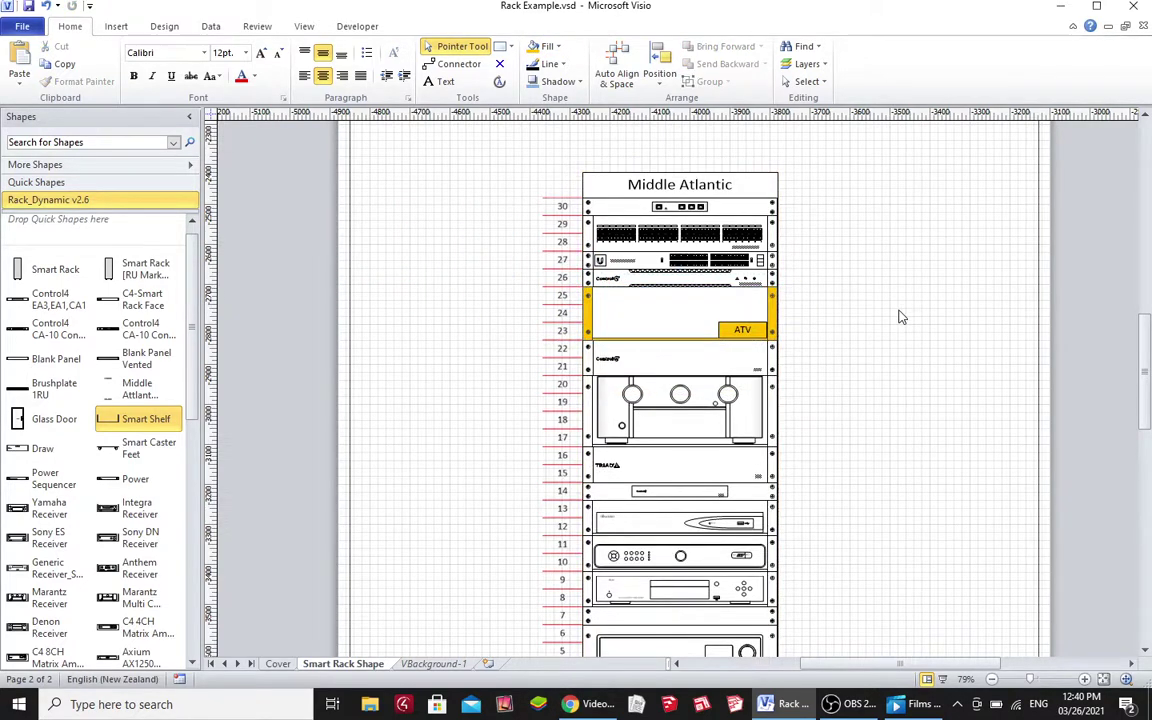
Nudge the rack right and move the ATV shelf down to units 10–12.
{"action": "mouse_move", "coordinate": [717, 180]}
{"action": "left_mouse_down"}
{"action": "mouse_move", "coordinate": [944, 172]}
{"action": "mouse_move", "coordinate": [733, 181]}
{"action": "left_mouse_up"}
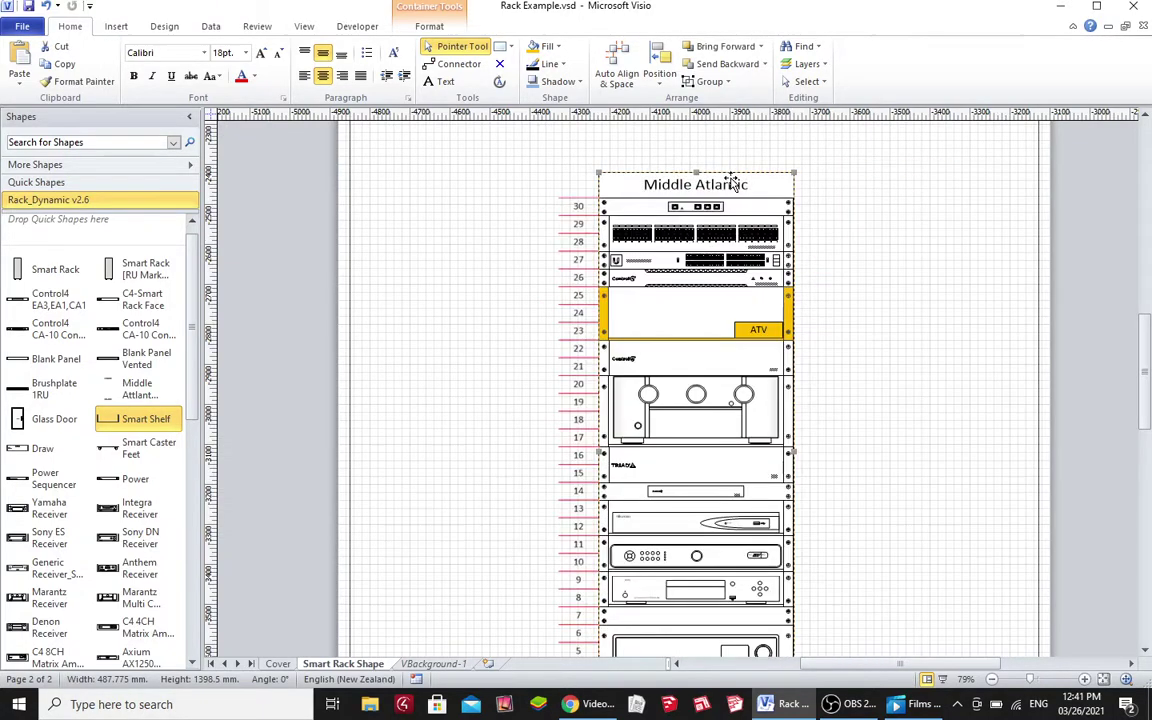
{"action": "left_click", "coordinate": [690, 302]}
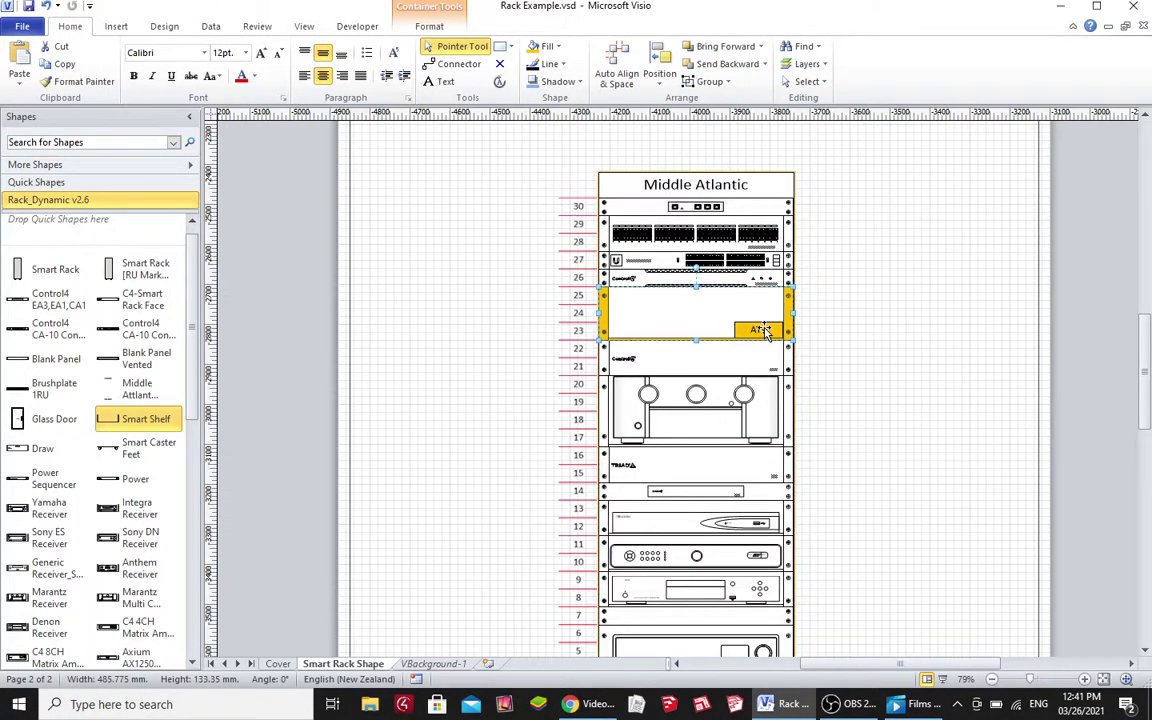
{"action": "left_click_drag", "start_coordinate": [690, 302], "coordinate": [760, 575]}
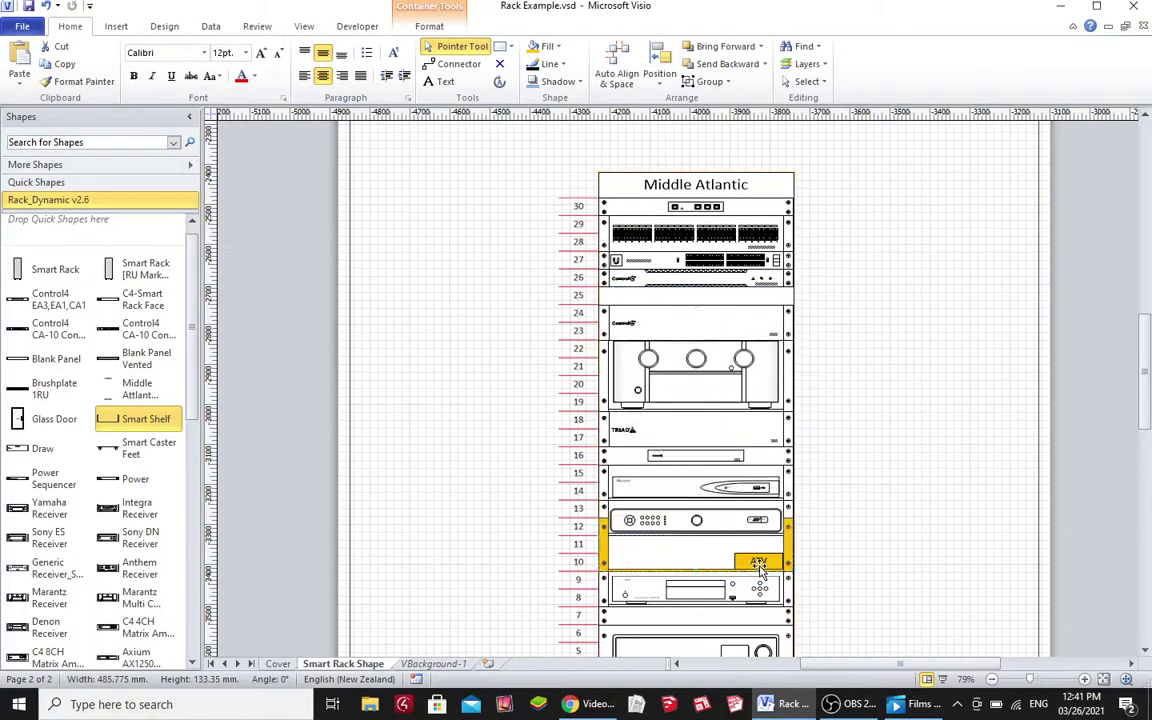
{"action": "left_click", "coordinate": [882, 554]}
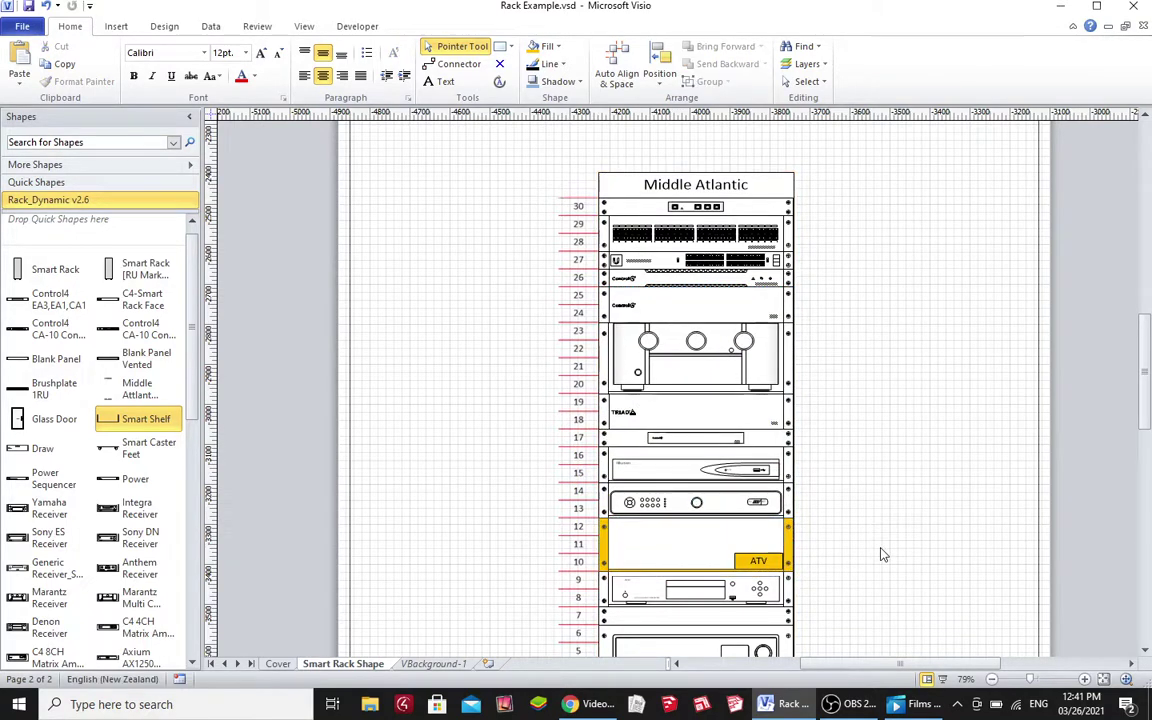